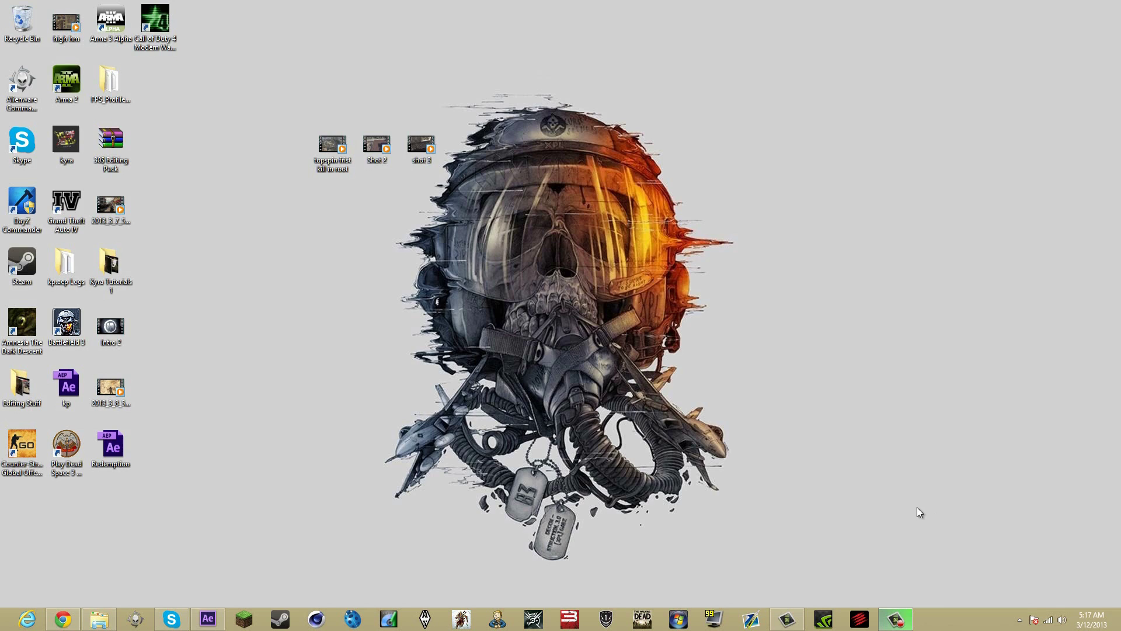
- Restore the After Effects window and scroll through the Effects & Presets panel
click(209, 618)
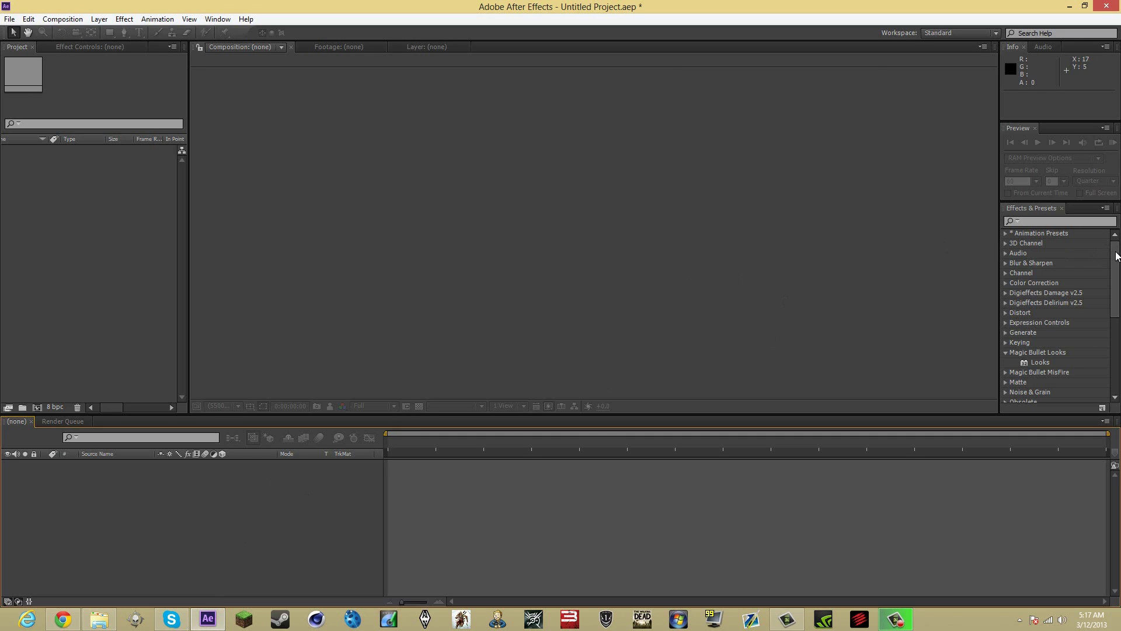
mouse_move(1117, 255)
mouse_down()
mouse_move(1116, 267)
mouse_move(1116, 255)
mouse_up()
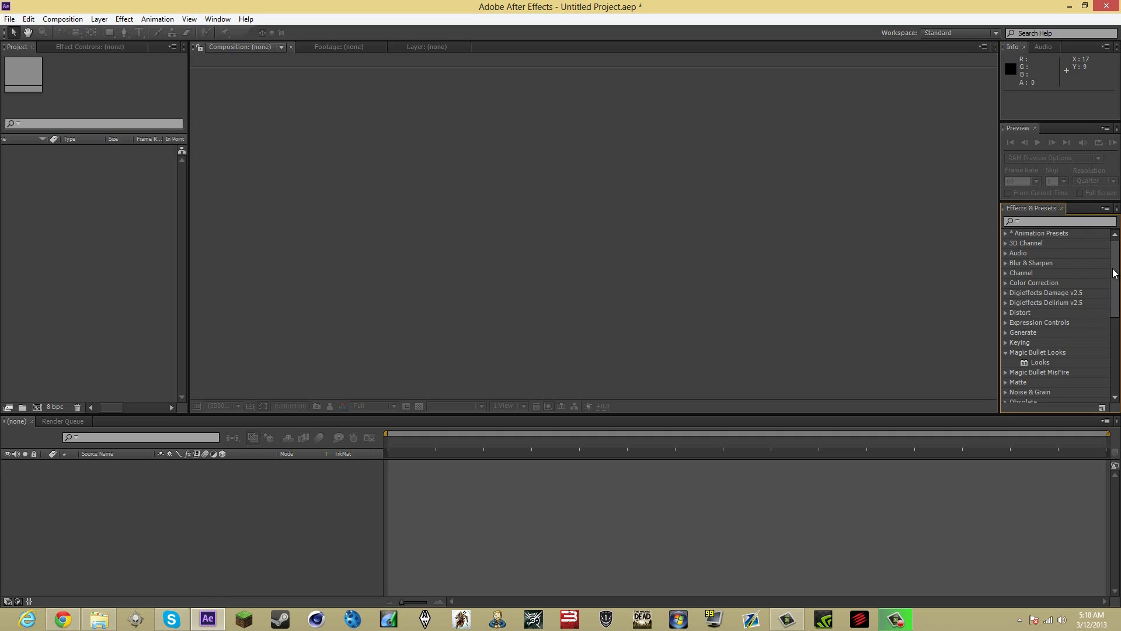
drag(1114, 273, 1117, 327)
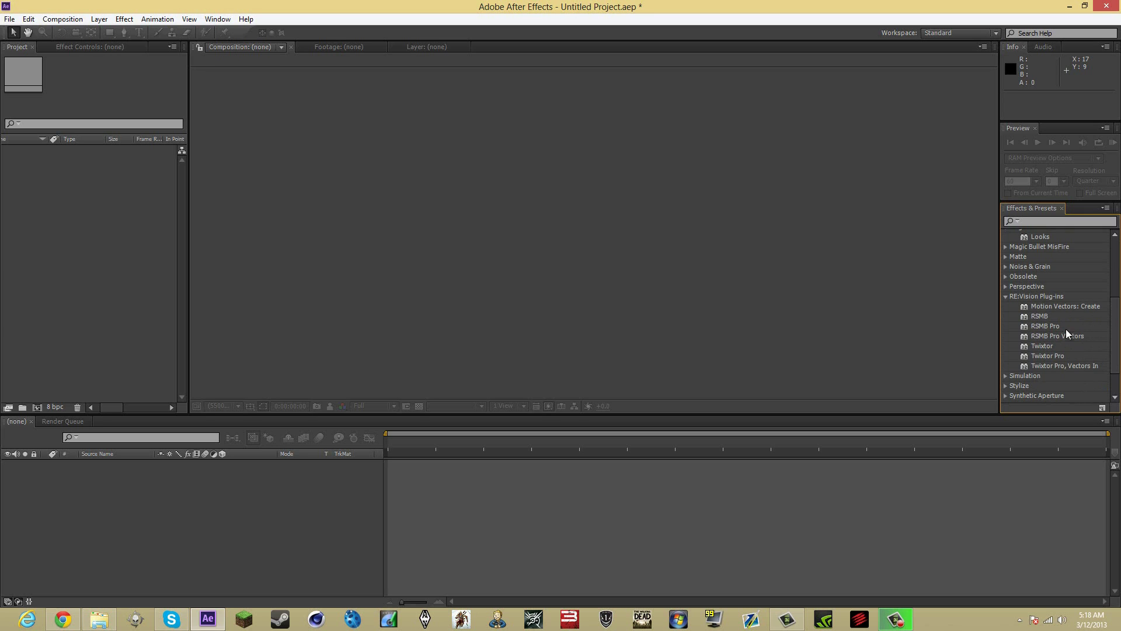
click(445, 464)
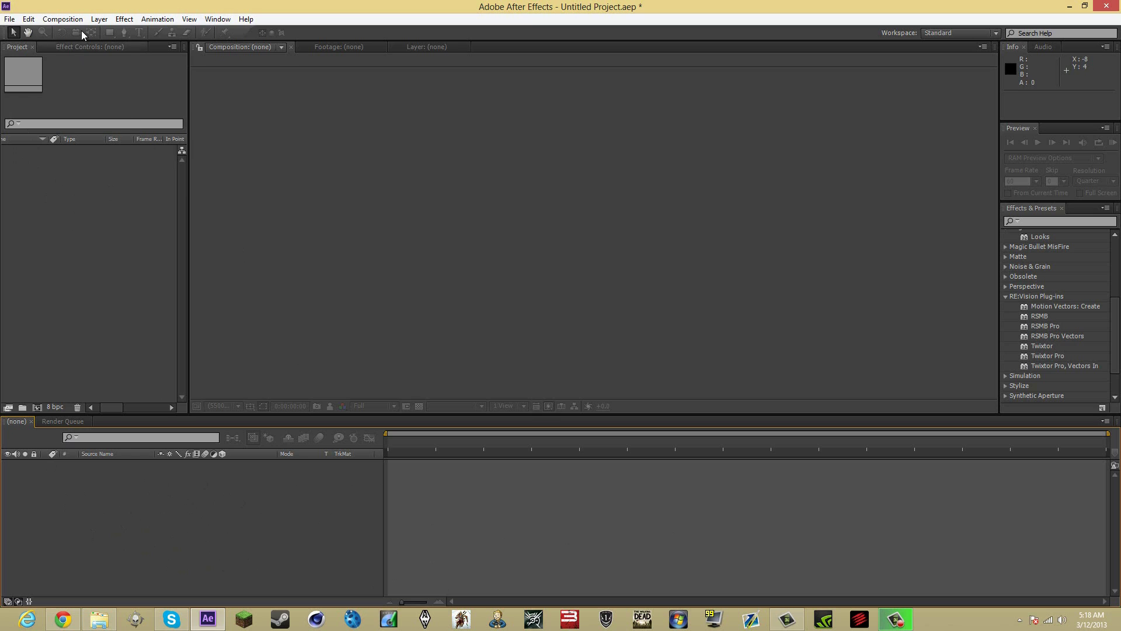
- Check the Effect Controls and Project panels, browse File > Import, then bring up Downloads in File Explorer
click(81, 46)
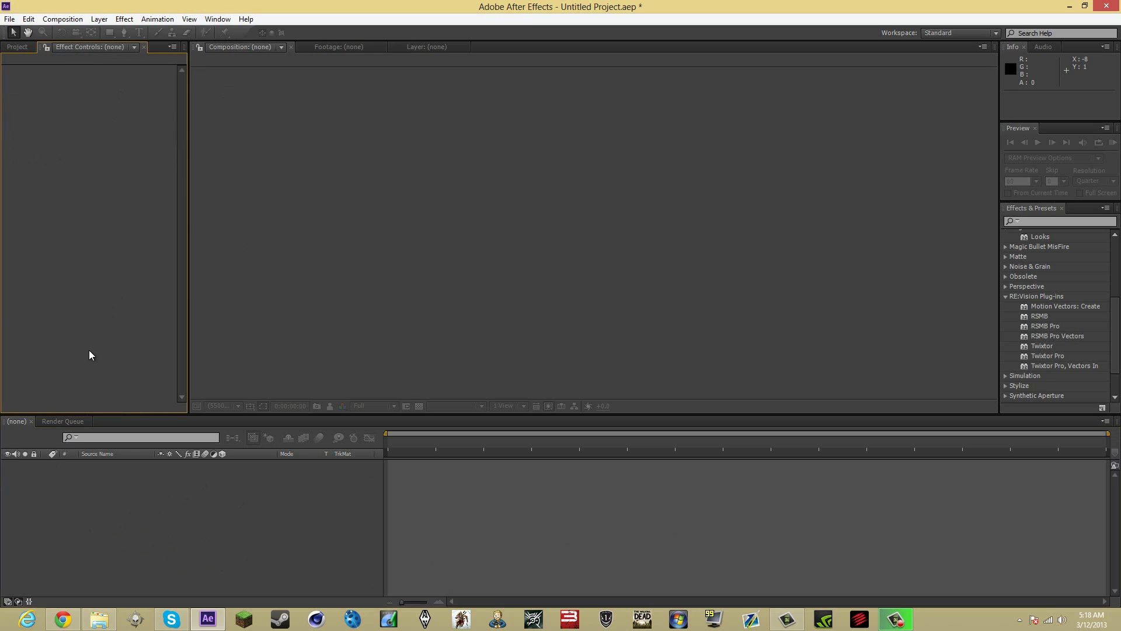
click(11, 48)
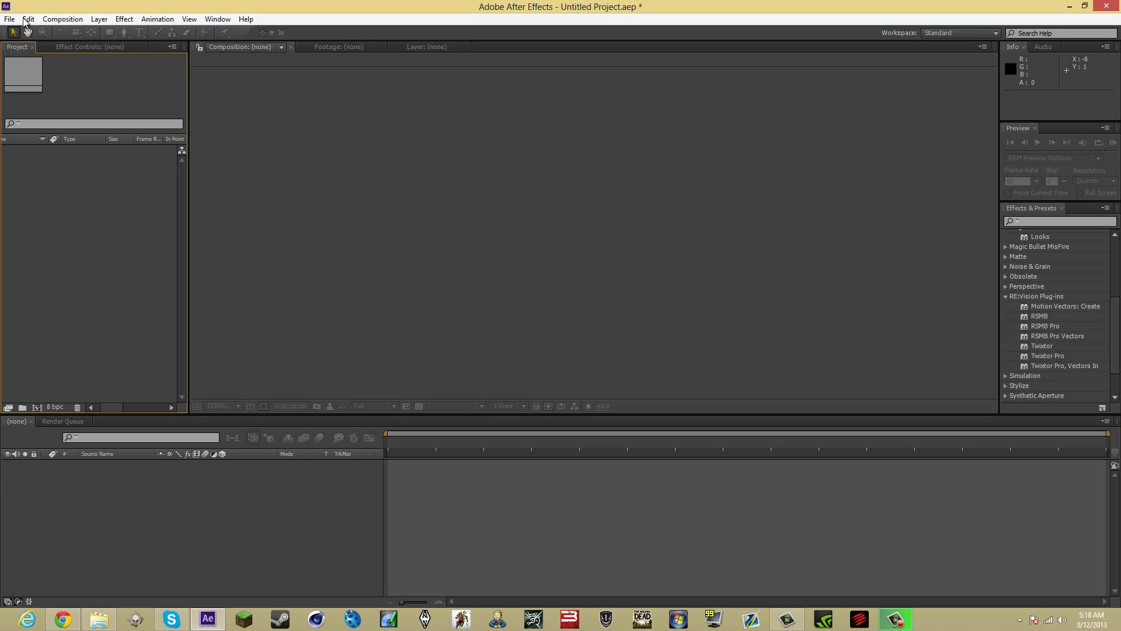
click(10, 19)
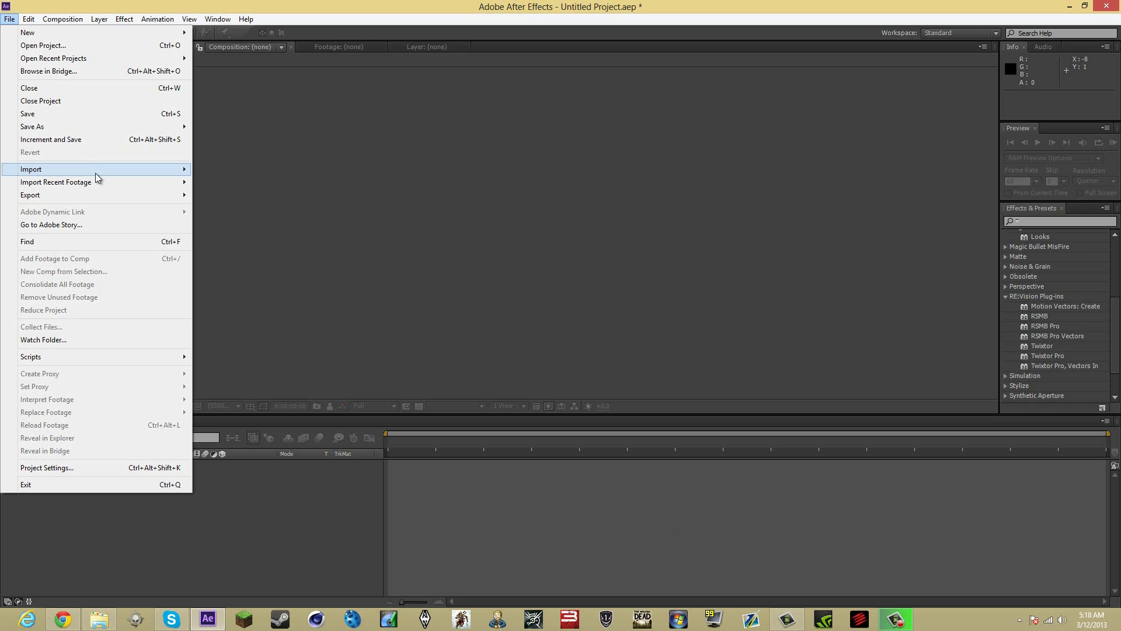
mouse_move(98, 171)
click(111, 622)
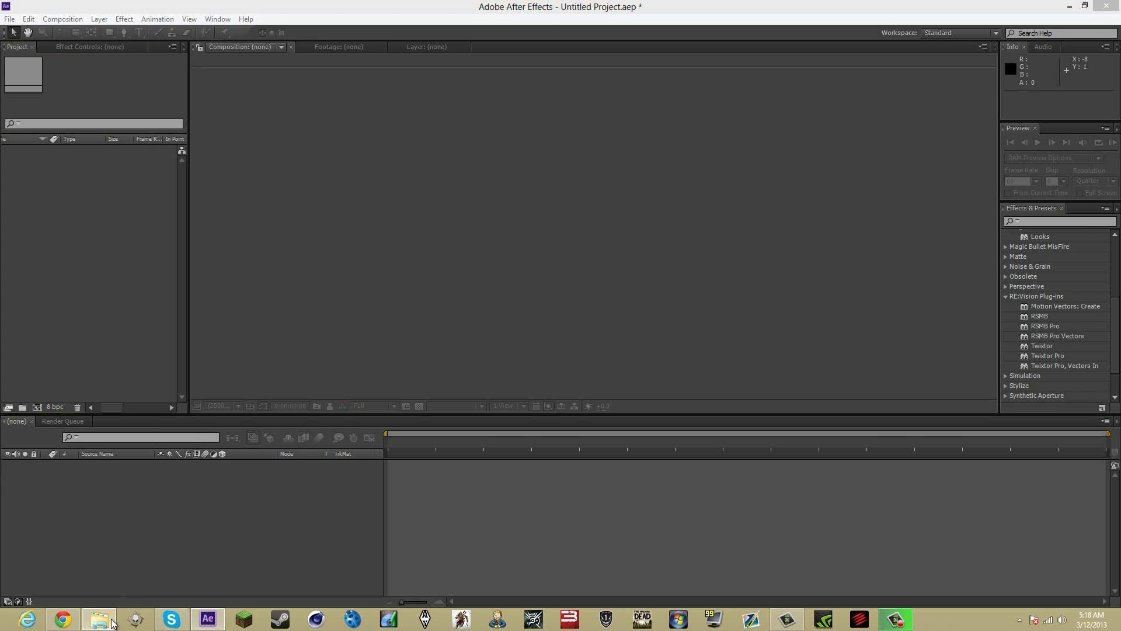
- Drag 'editing contest.mp4' from Downloads into the After Effects Project panel
scroll(492, 374, down, 3)
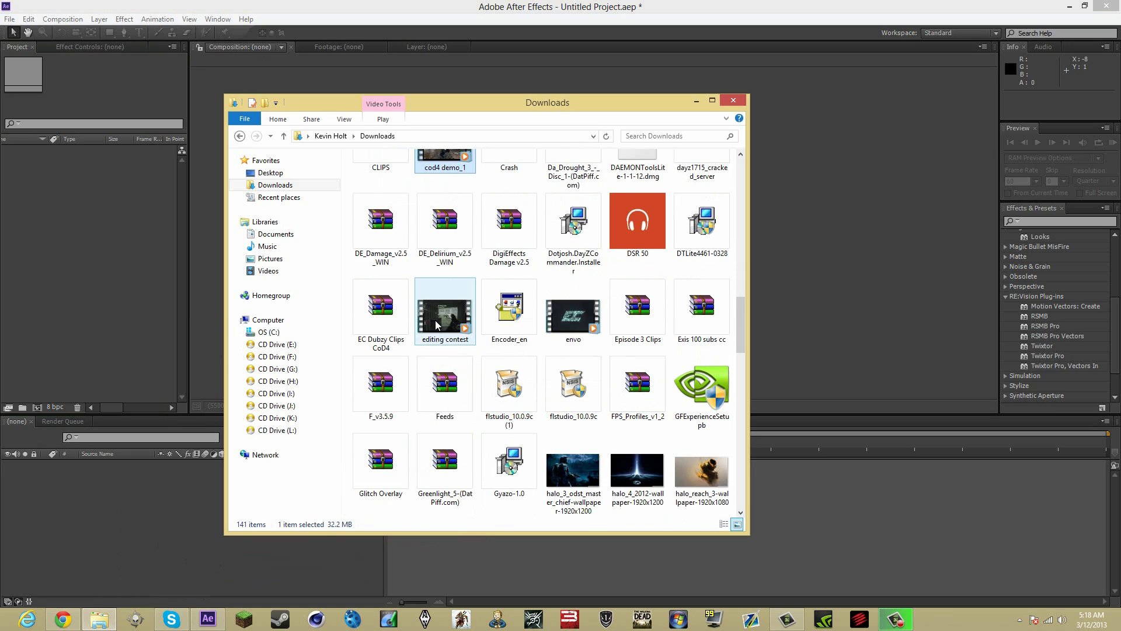
drag(443, 320, 92, 282)
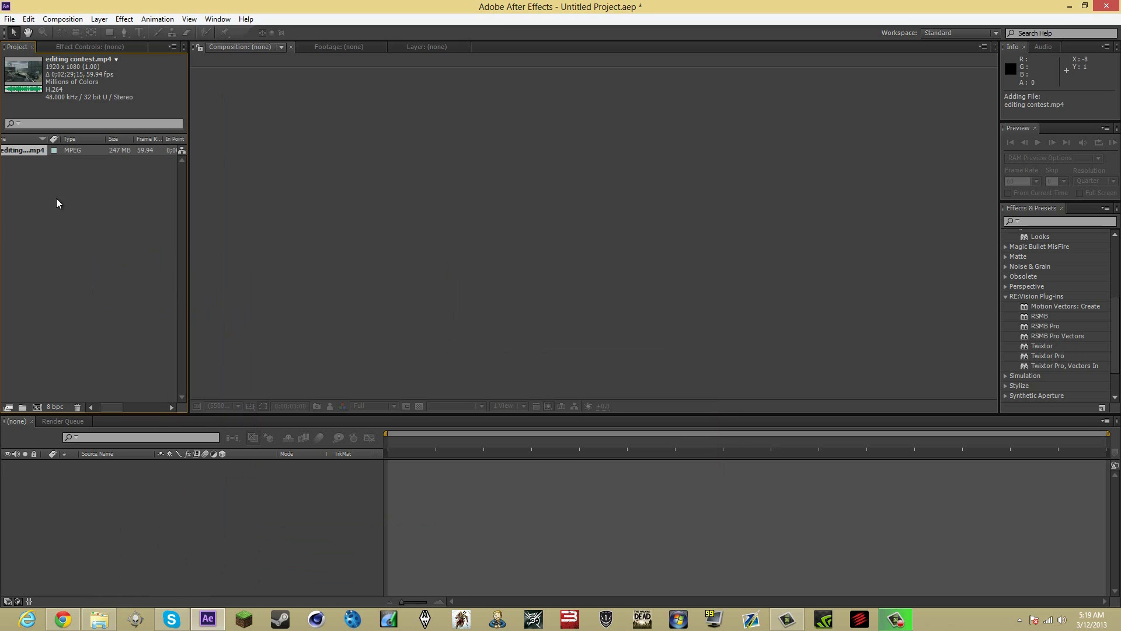
- Build an 'editing contest' composition from the clip, toggle its video and audio, keeping Normal mode
drag(23, 148, 151, 512)
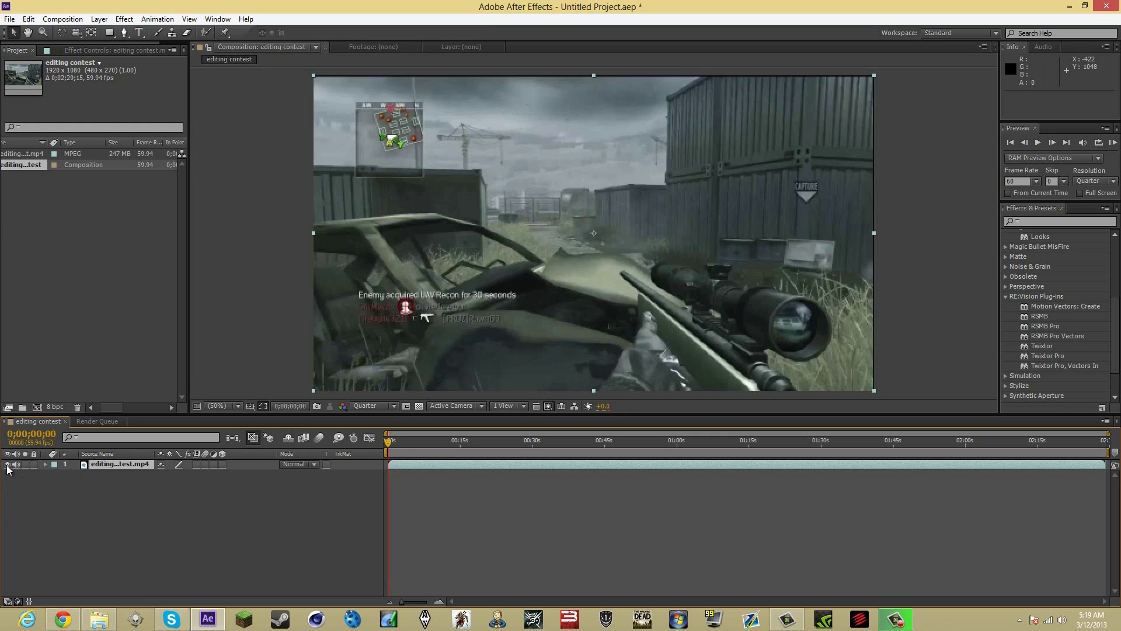
click(8, 465)
click(8, 465)
click(16, 465)
click(16, 465)
click(292, 464)
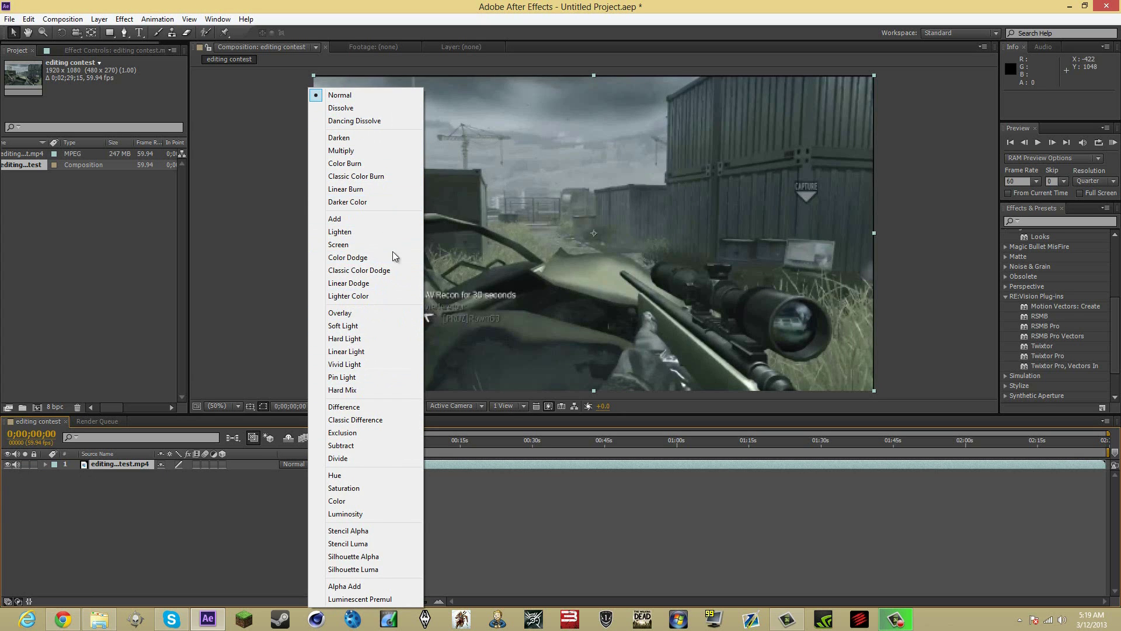
click(244, 509)
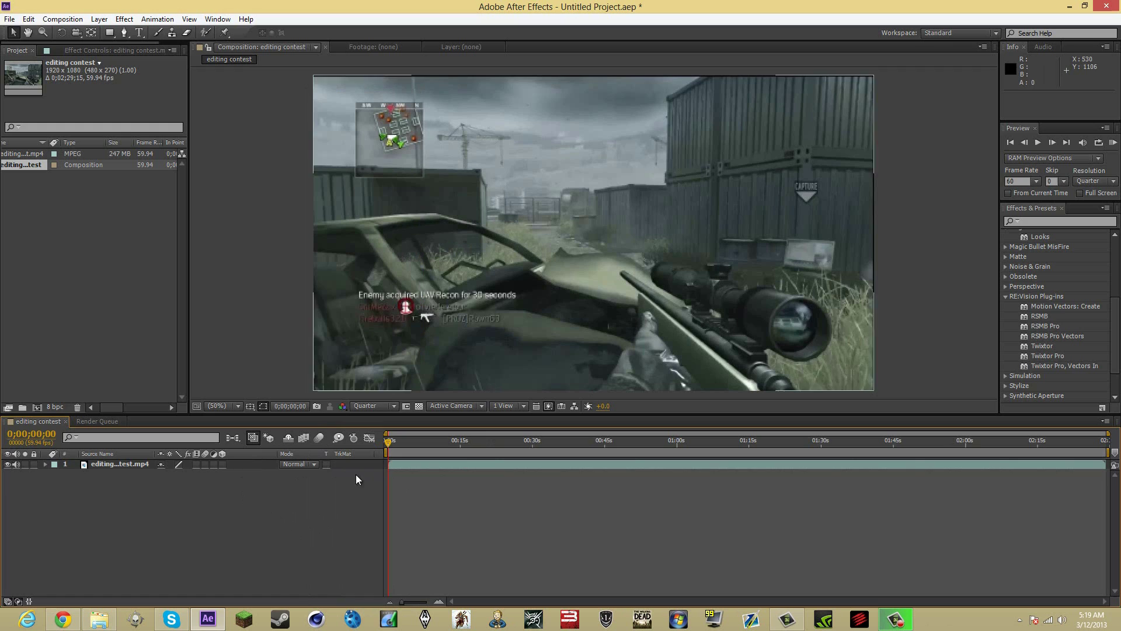
- Inspect layer 1's Audio Levels and waveform, then reveal its Opacity at 100%
click(144, 467)
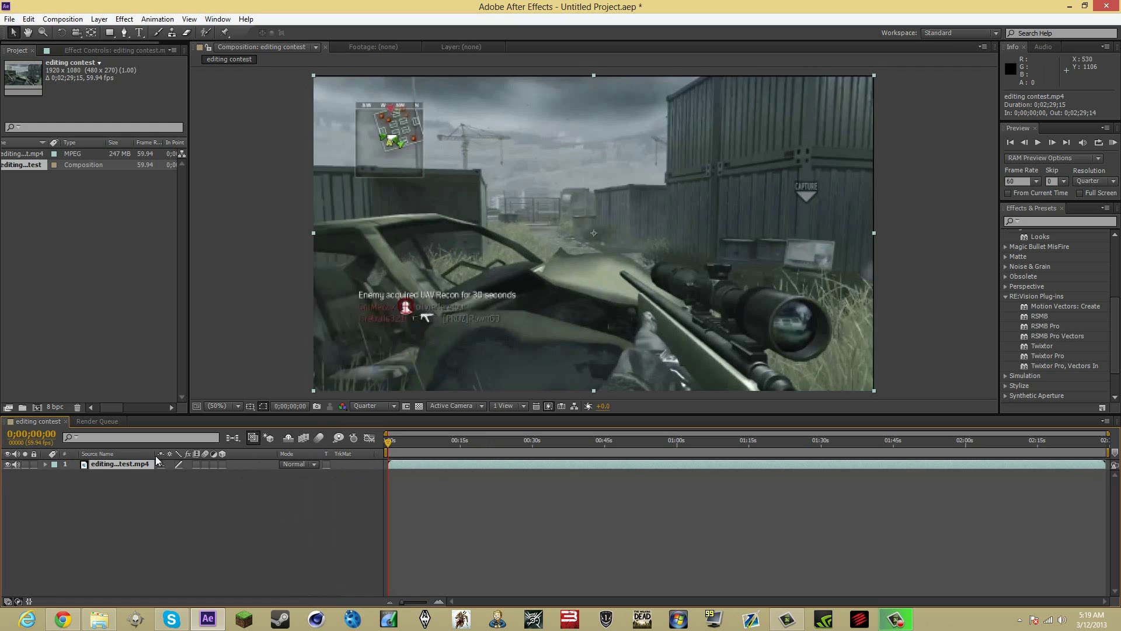
key(l)
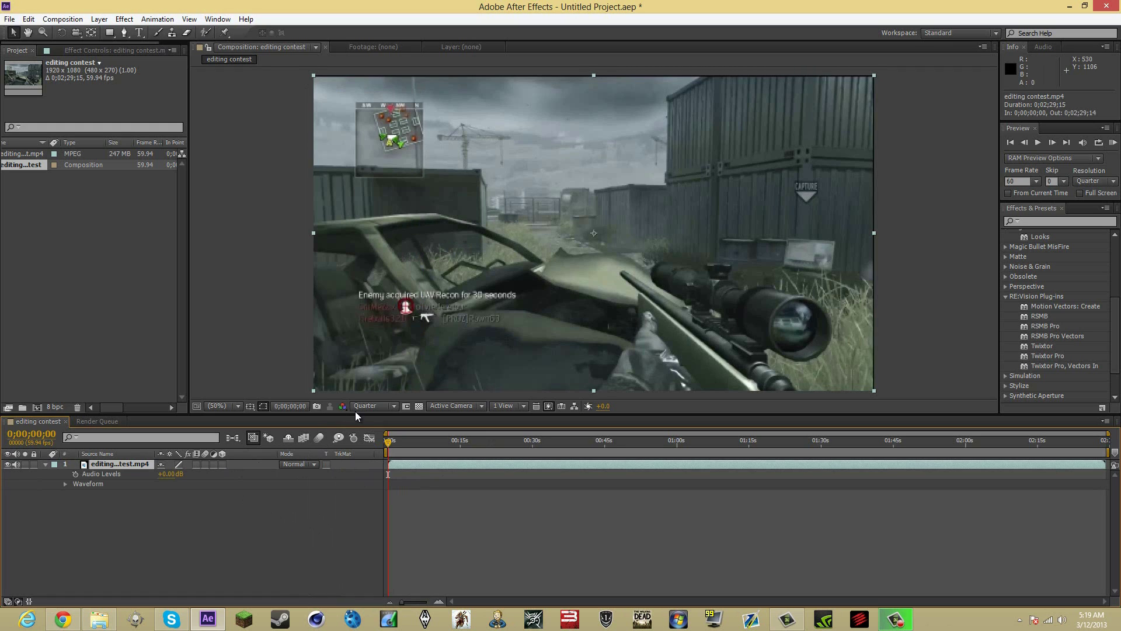
key(l)
key(l)
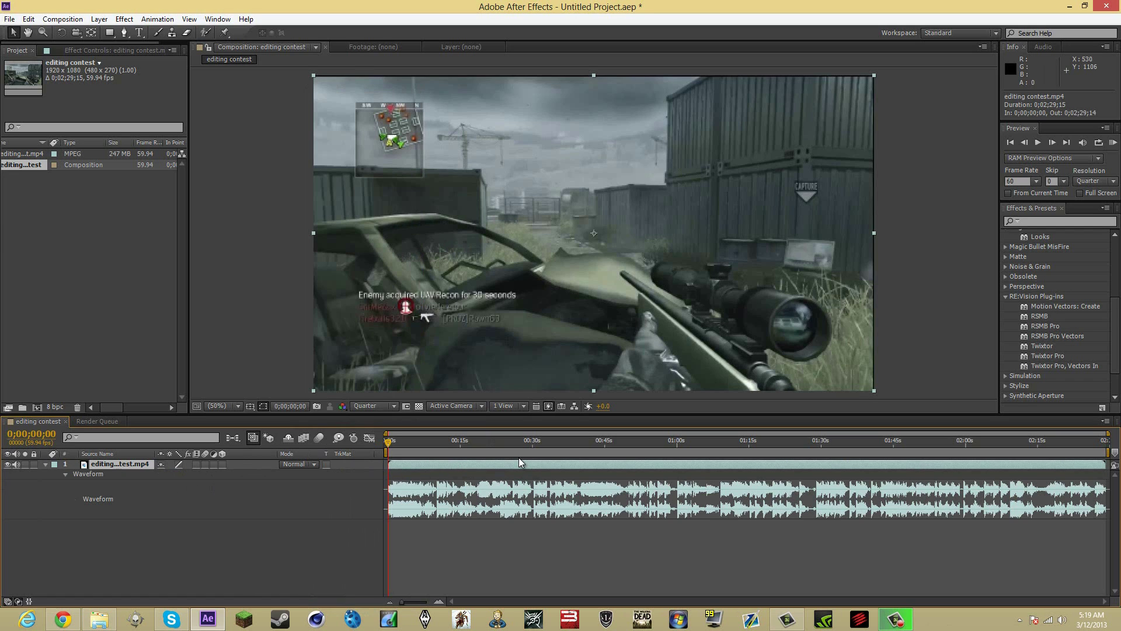
key(l)
key(l)
key(l)
key(l)
key(l)
key(l)
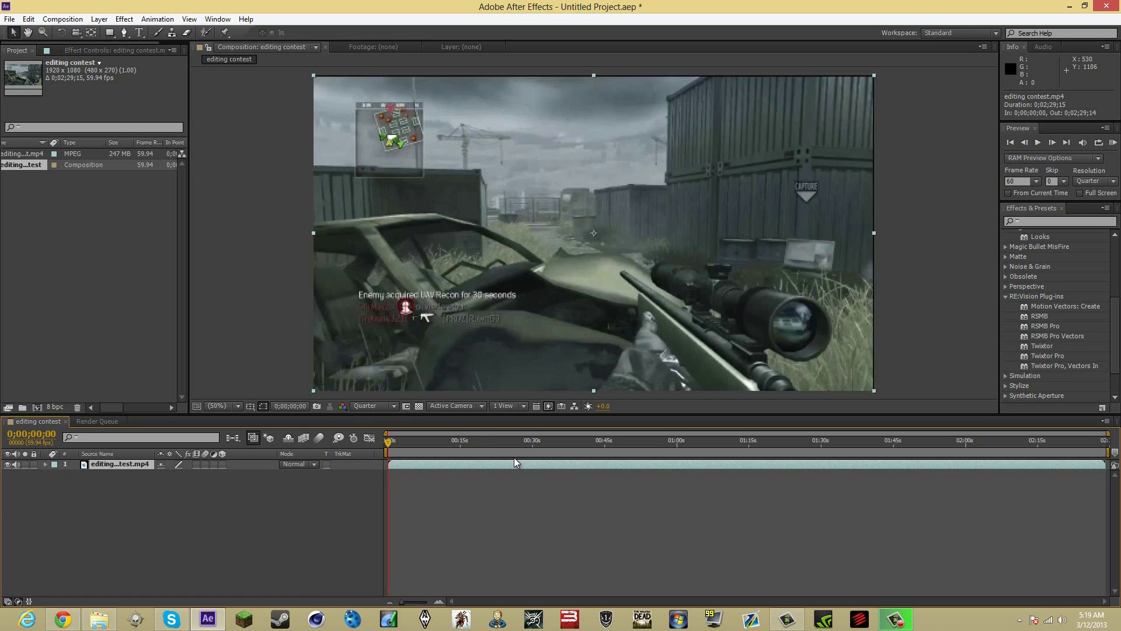
key(t)
- Keyframe an Opacity fade-in from 0% at 0 seconds to 100% at 0;00;04;22
click(75, 473)
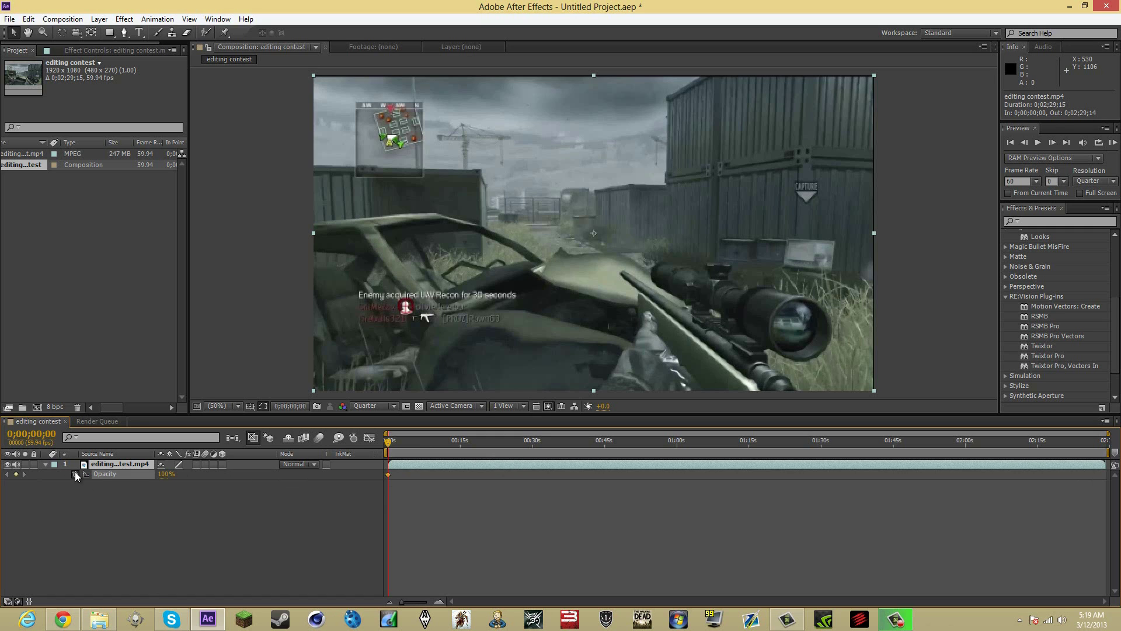
drag(161, 474, 39, 490)
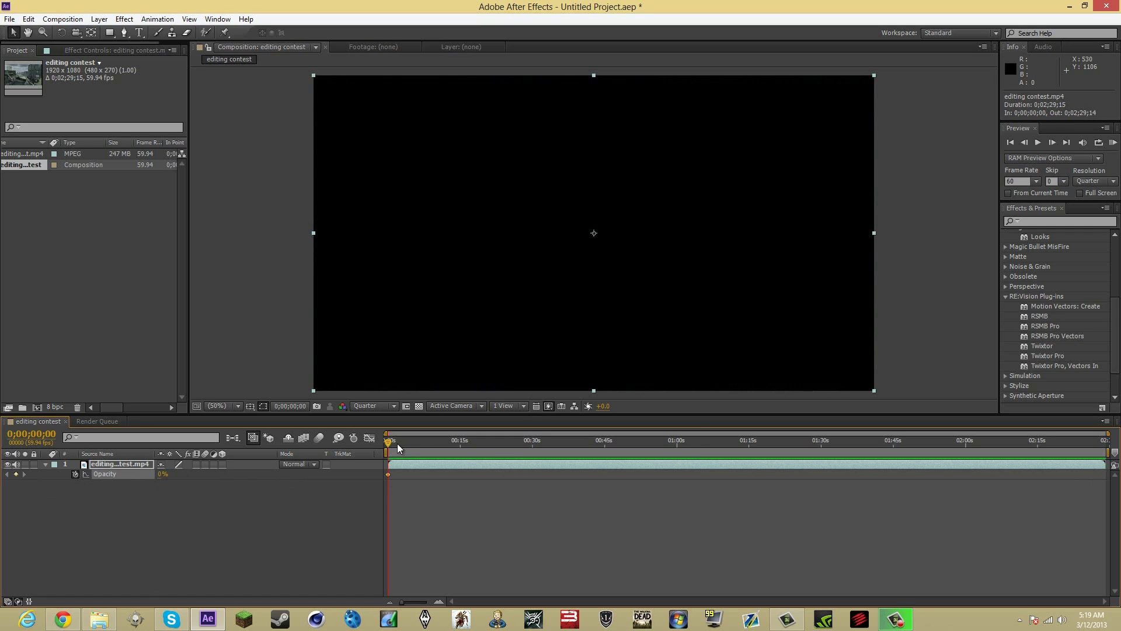
drag(388, 441, 409, 442)
drag(166, 474, 370, 469)
- RAM-preview the fade-in and stop playback
click(1113, 143)
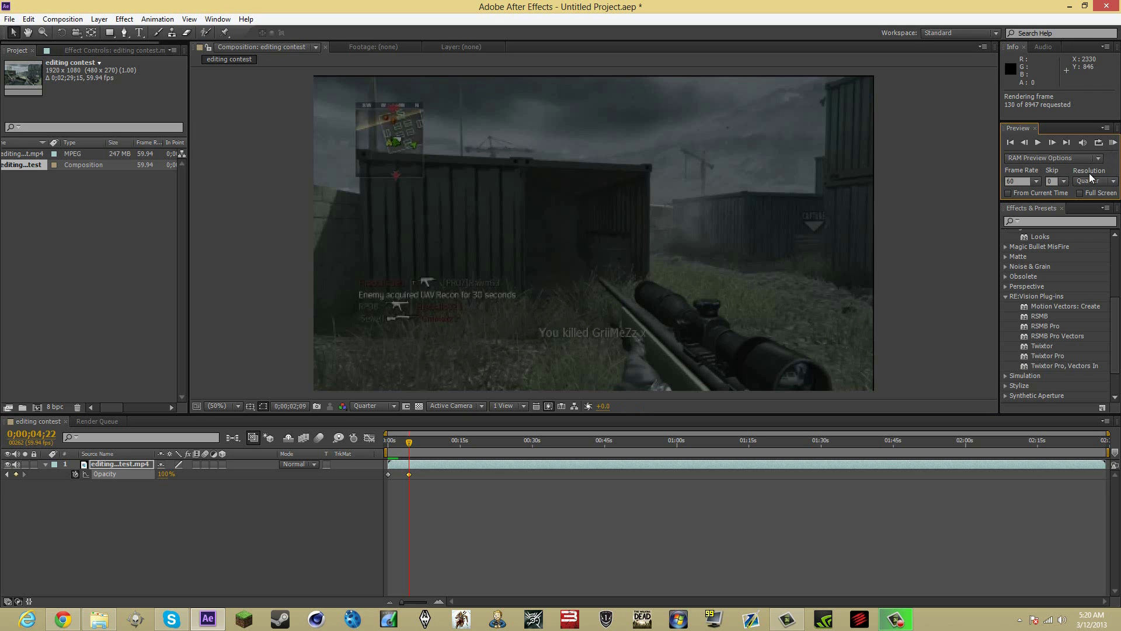
click(1108, 159)
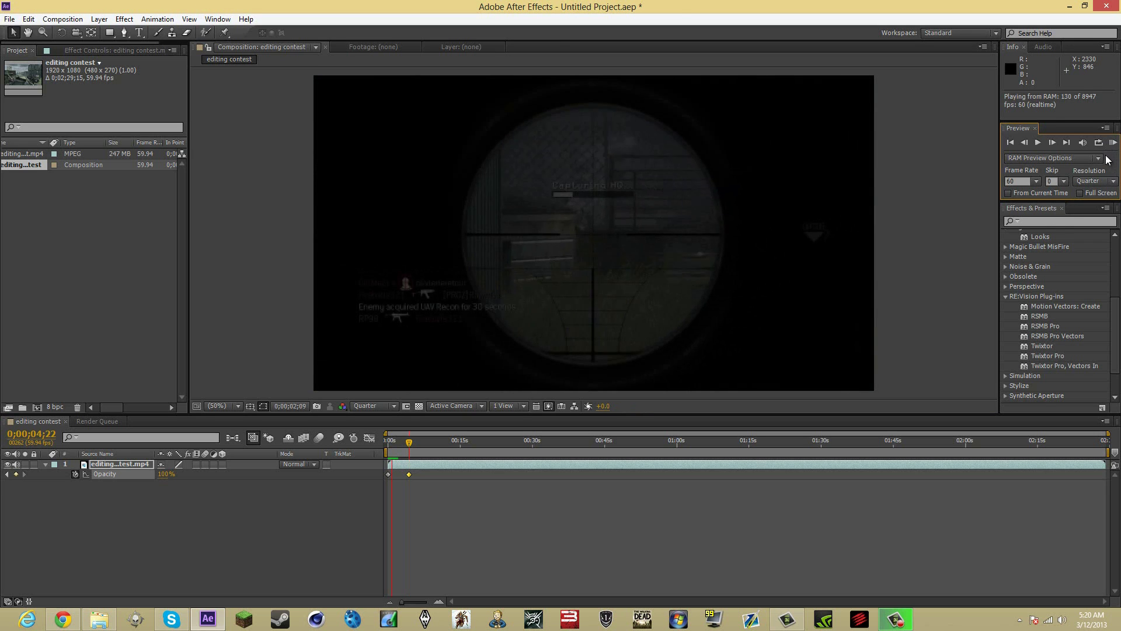
click(1107, 159)
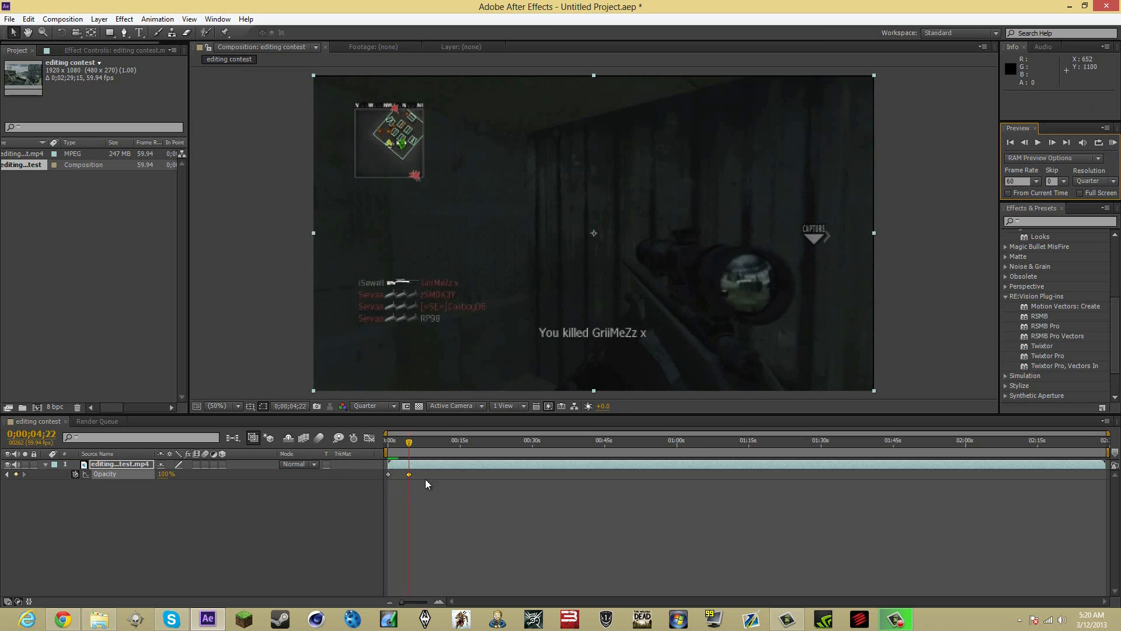
- Apply Easy Ease to the Opacity keyframes
right_click(387, 474)
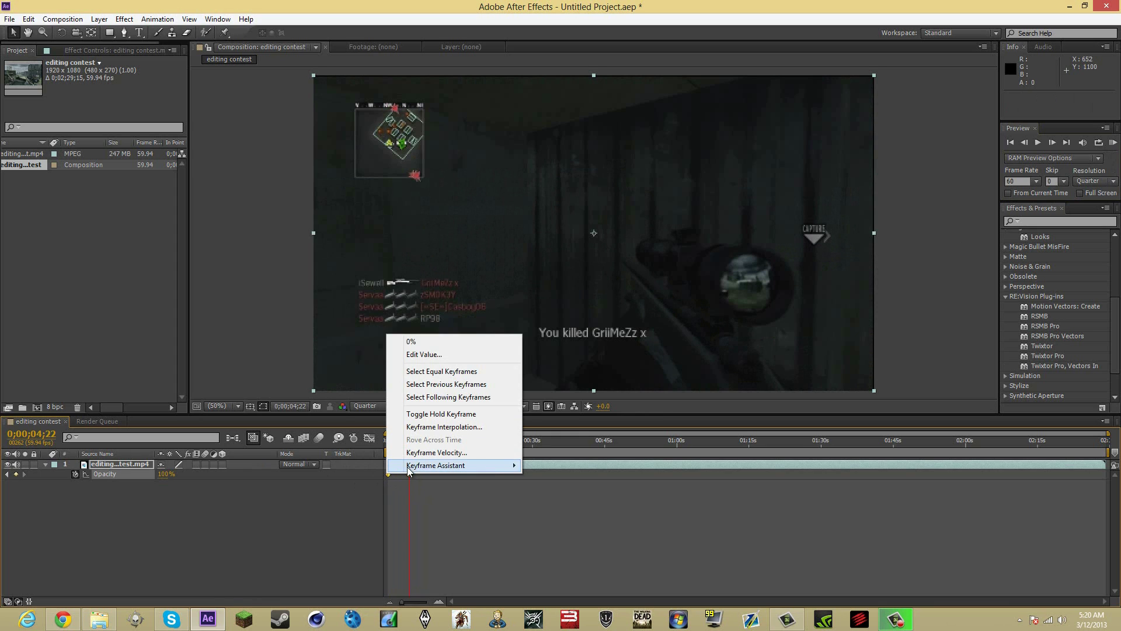
mouse_move(415, 466)
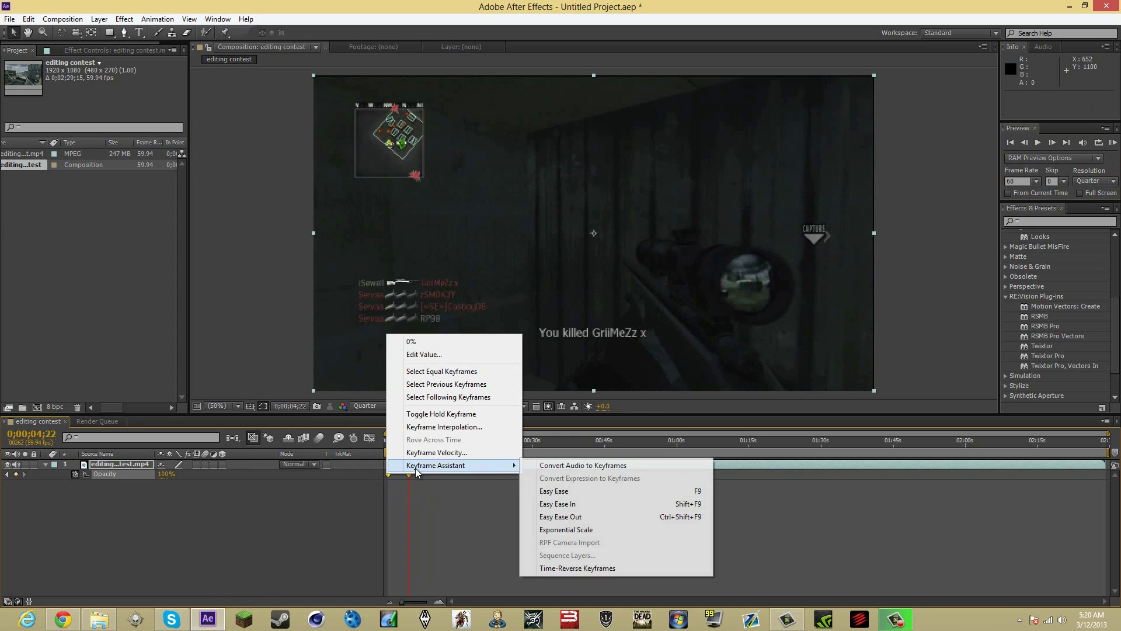
click(605, 491)
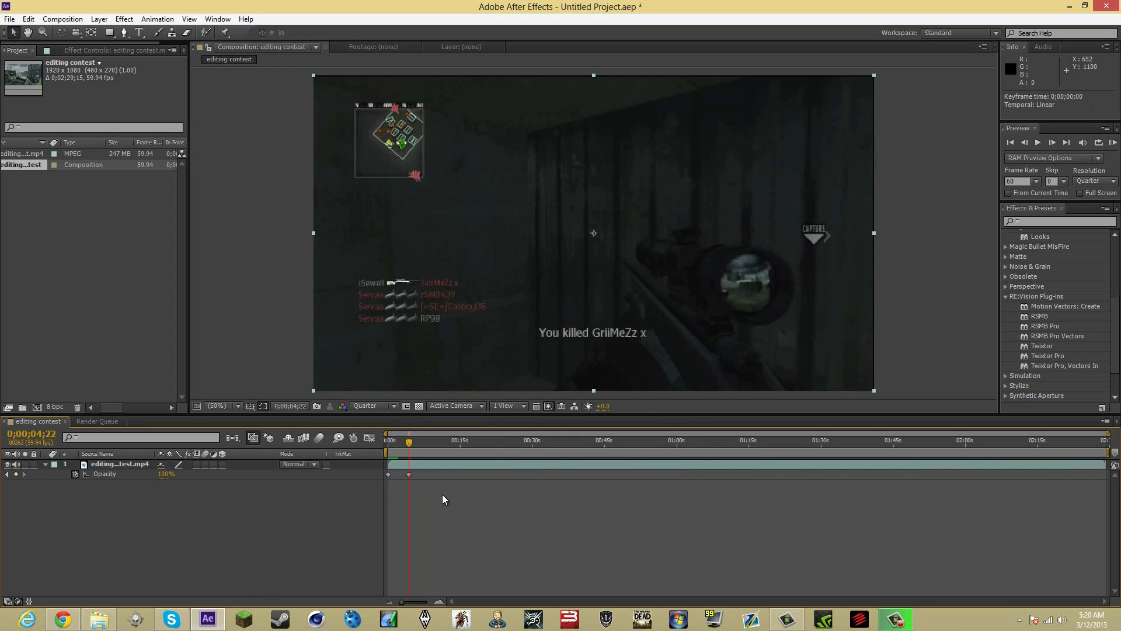
- Delete both Opacity keyframes and move the current time back slightly
click(387, 475)
key(Delete)
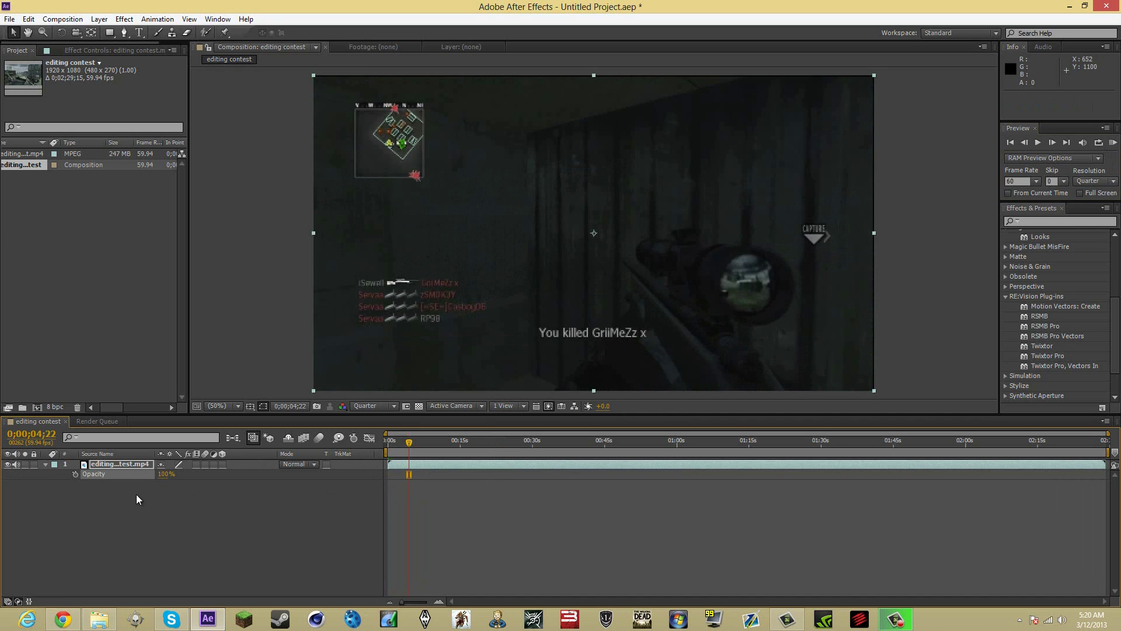
drag(409, 443, 447, 439)
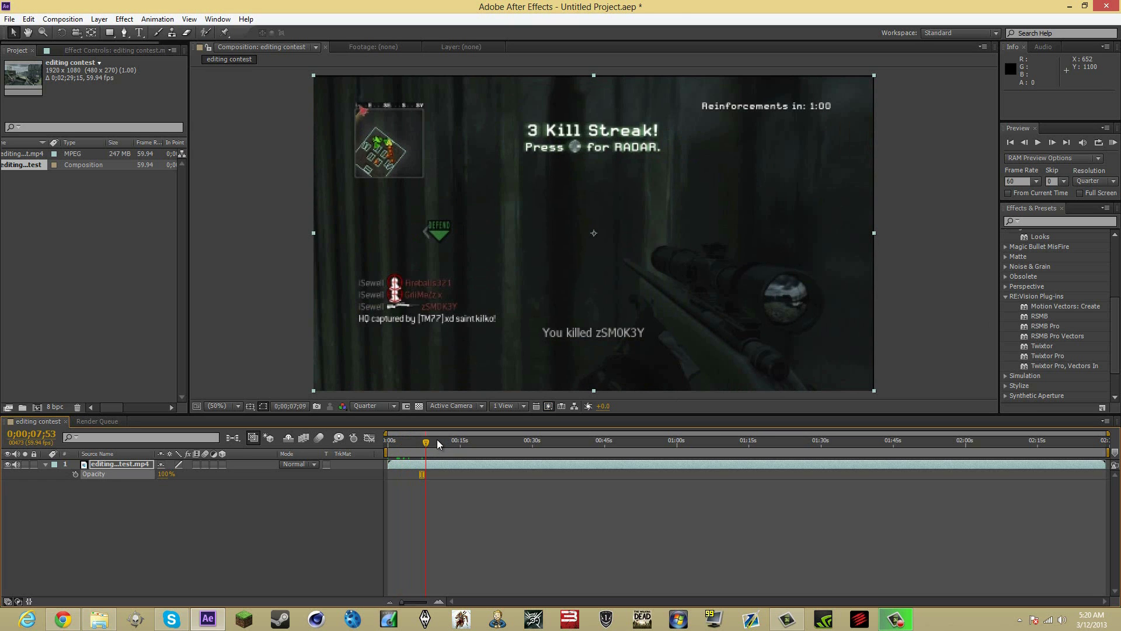
- Scrub between about 10 and 16 seconds, deselect the layer, and start the work area near 13 seconds
click(438, 442)
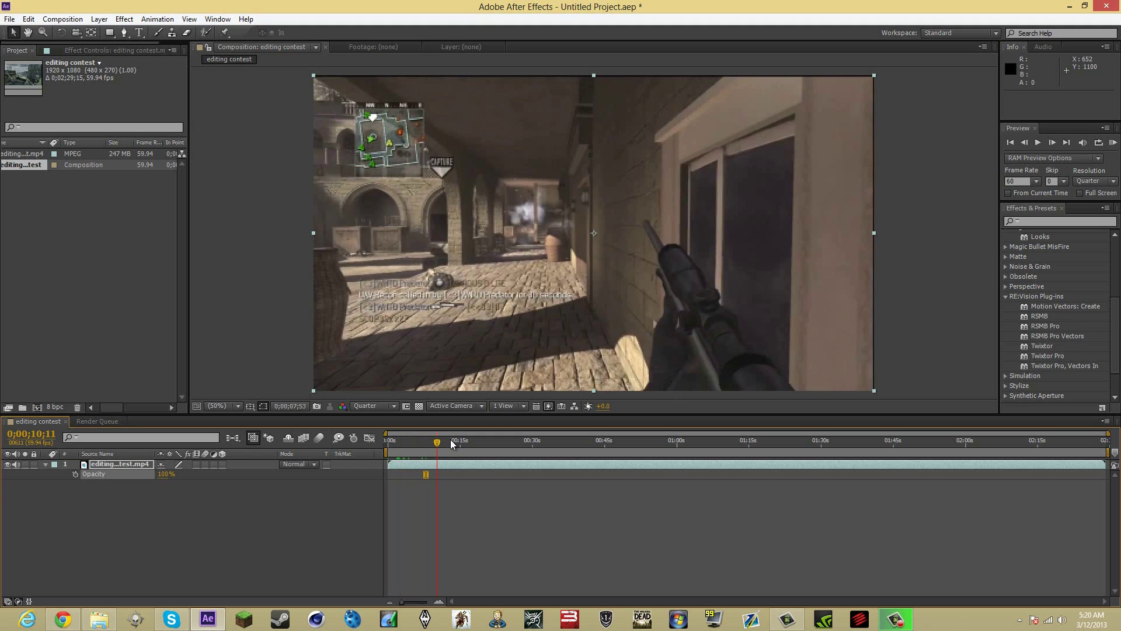
click(468, 441)
click(368, 481)
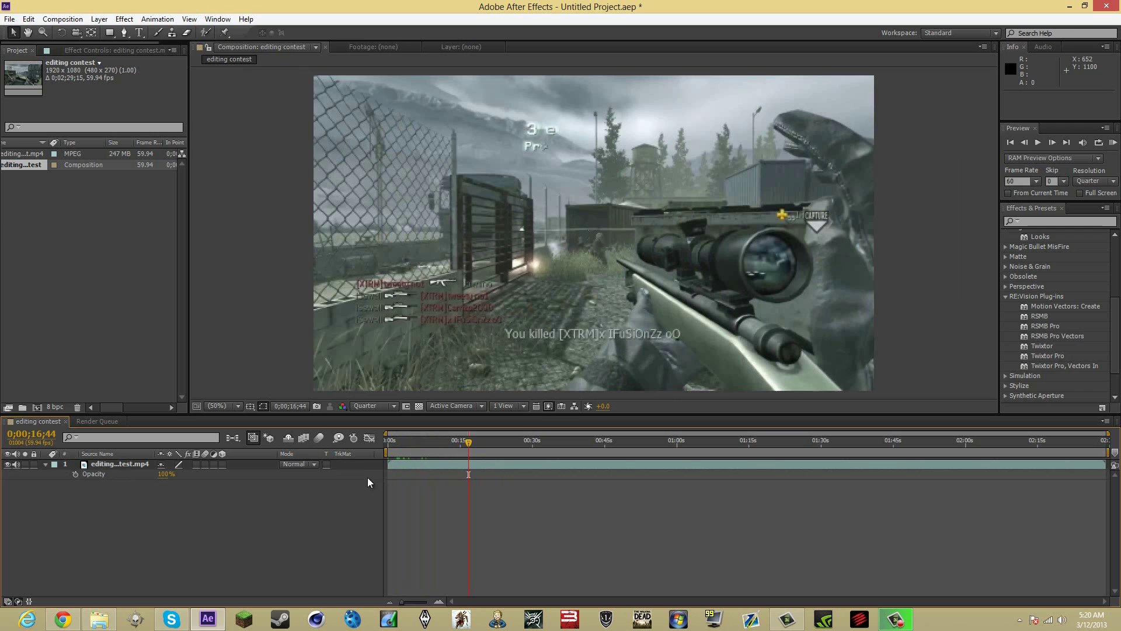
drag(386, 464, 451, 453)
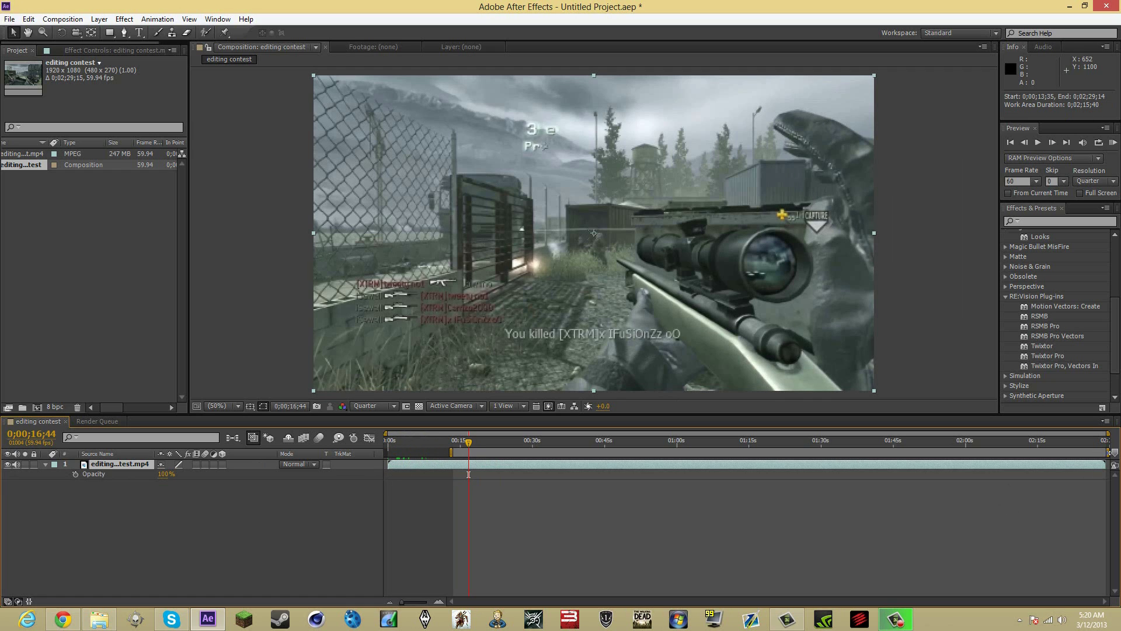
- Undo an accidental work-area end change and set the work-area start to 0;00;12;29
drag(1108, 451, 485, 451)
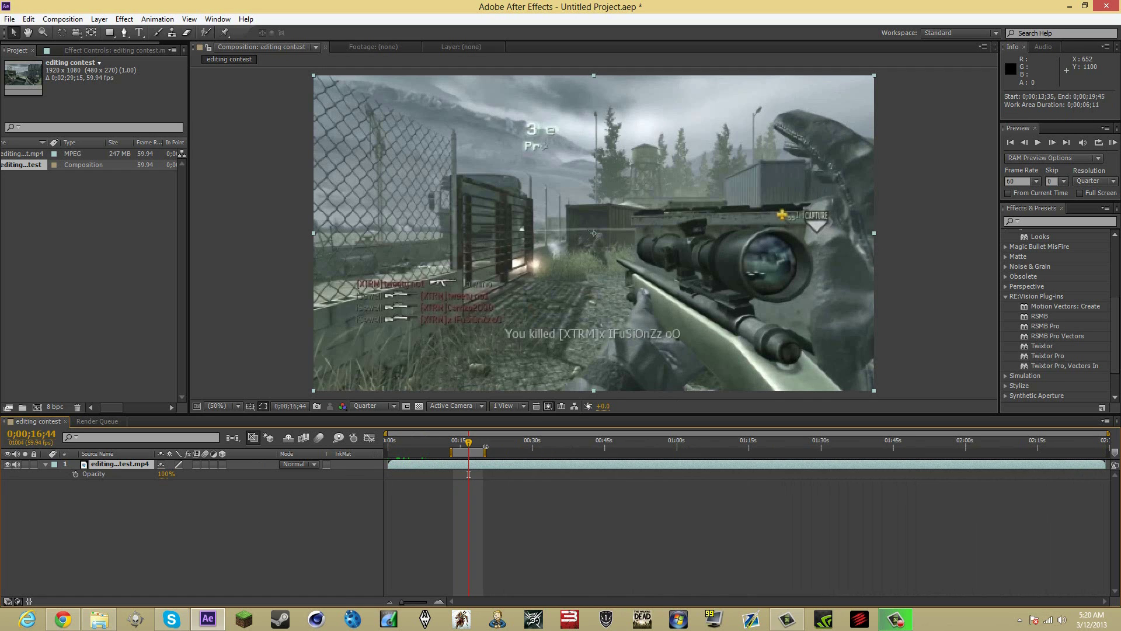
key(ctrl+z)
click(449, 454)
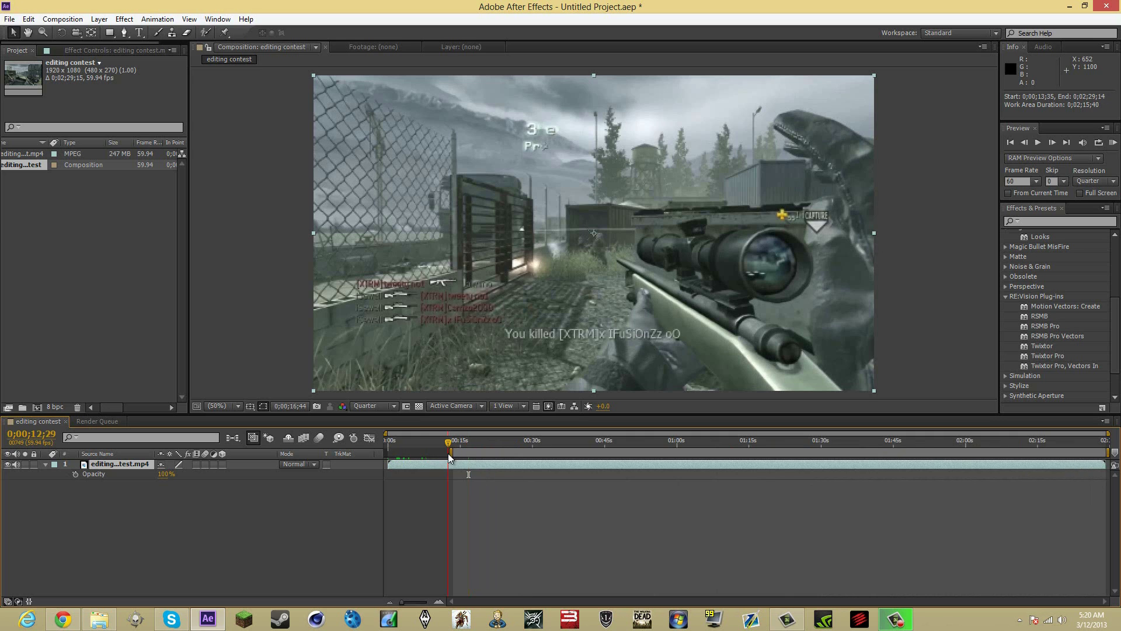
drag(454, 454, 484, 442)
- Reset the work-area start to 0;00;00;00, keep Quarter preview resolution, and view the Preview frame-rate choices
click(410, 442)
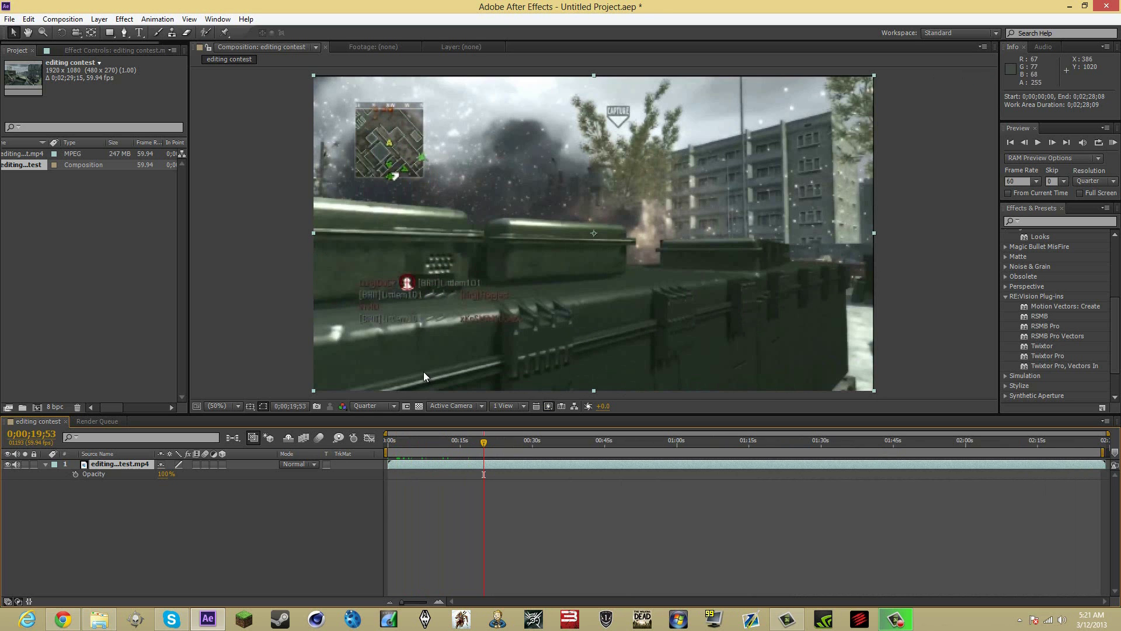
click(371, 406)
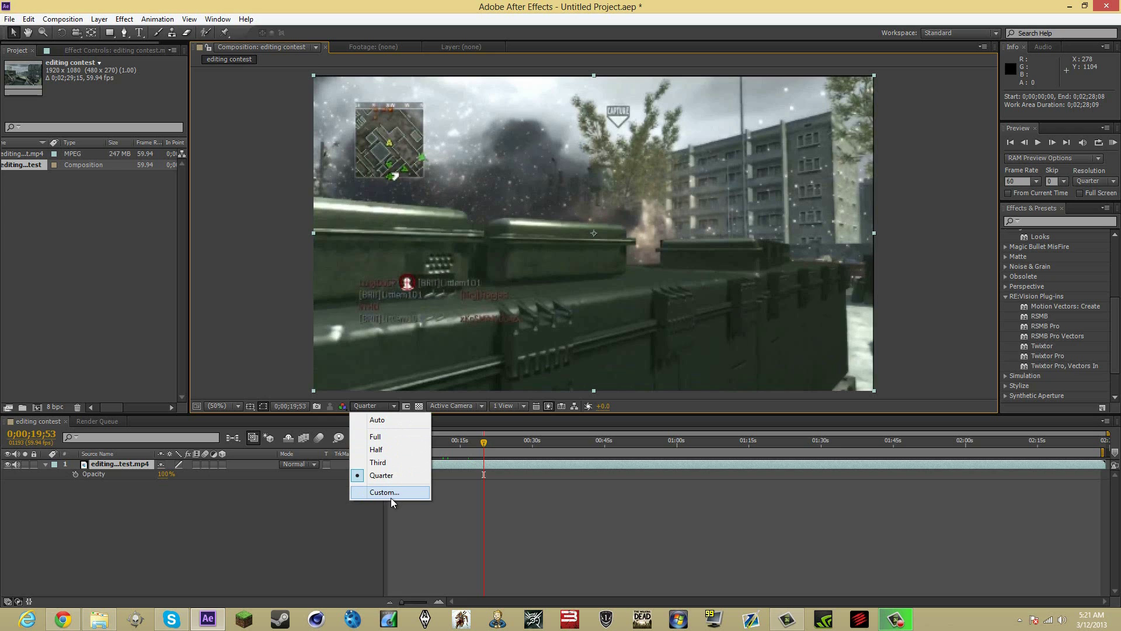
click(264, 534)
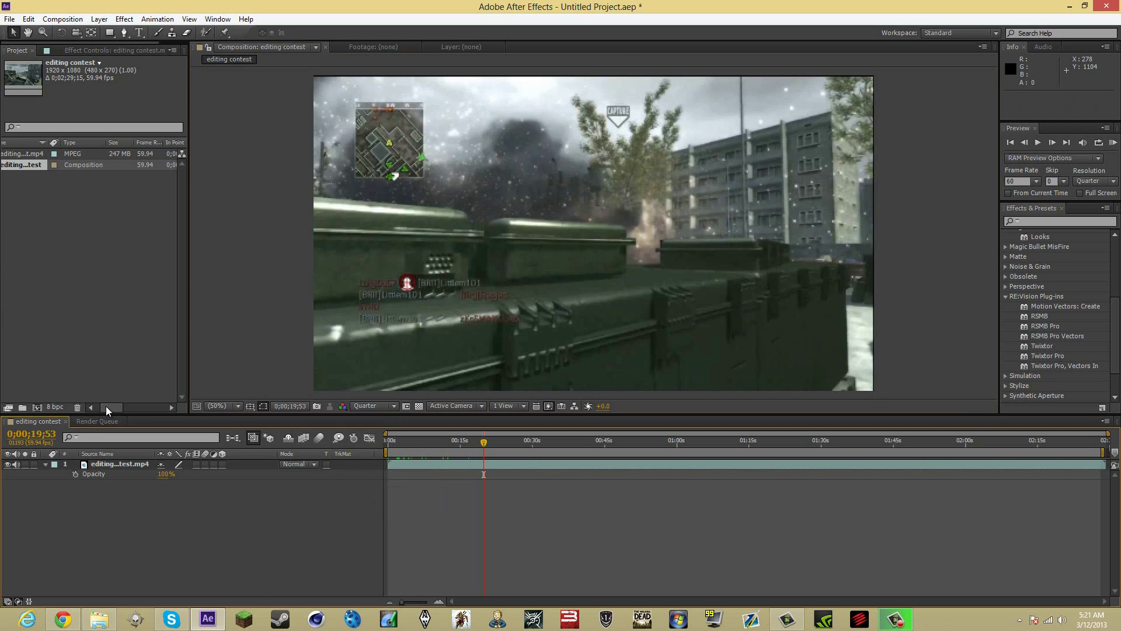
drag(107, 406, 110, 406)
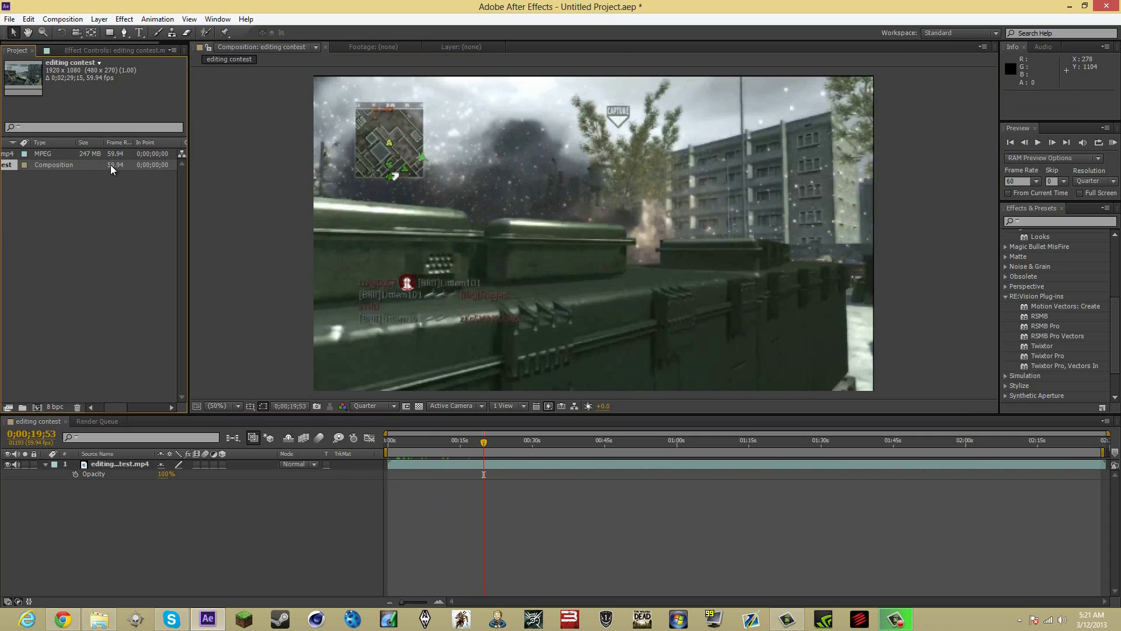
click(1035, 180)
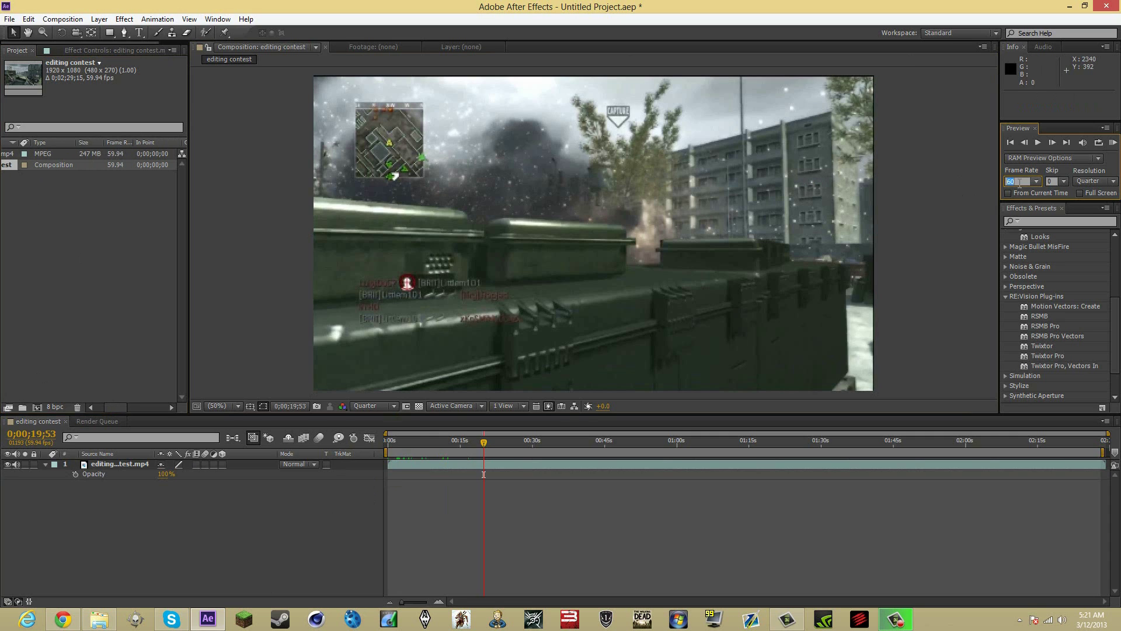
- Set the RAM Preview frame rate to 59.94
click(1030, 281)
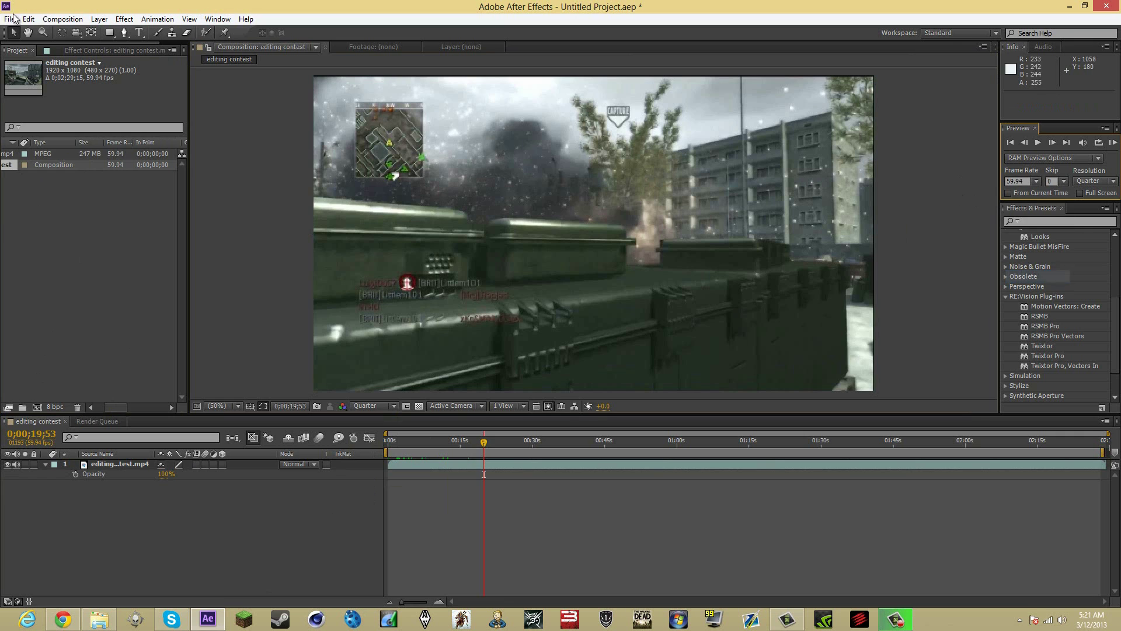
click(60, 19)
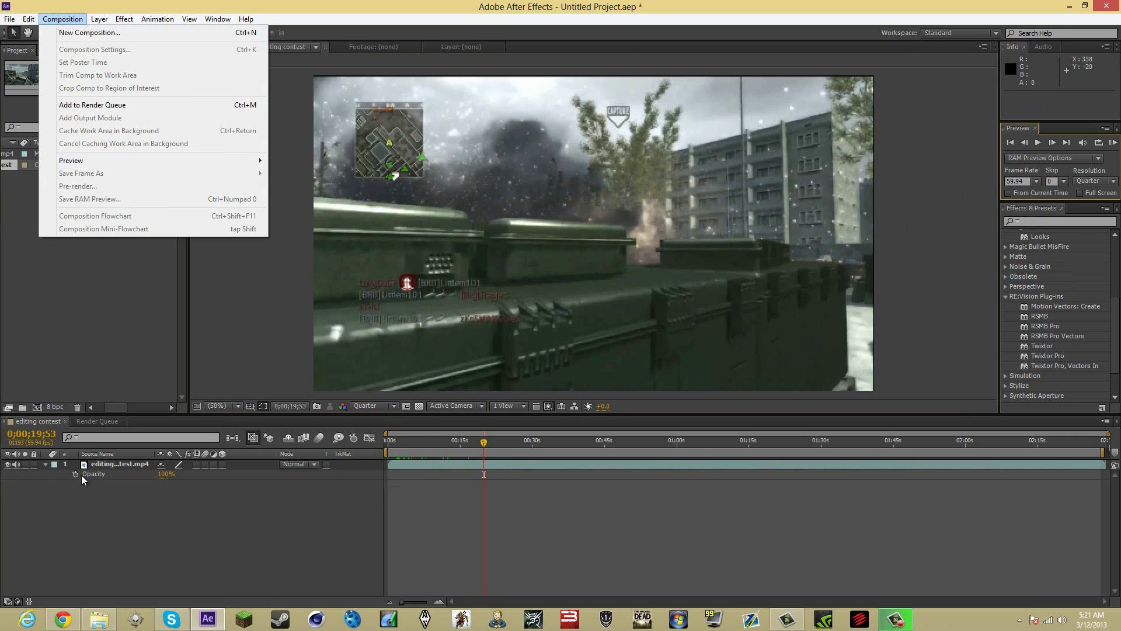
click(94, 464)
- Confirm Composition Settings unchanged at 1920x1080, 59.94 fps
click(63, 19)
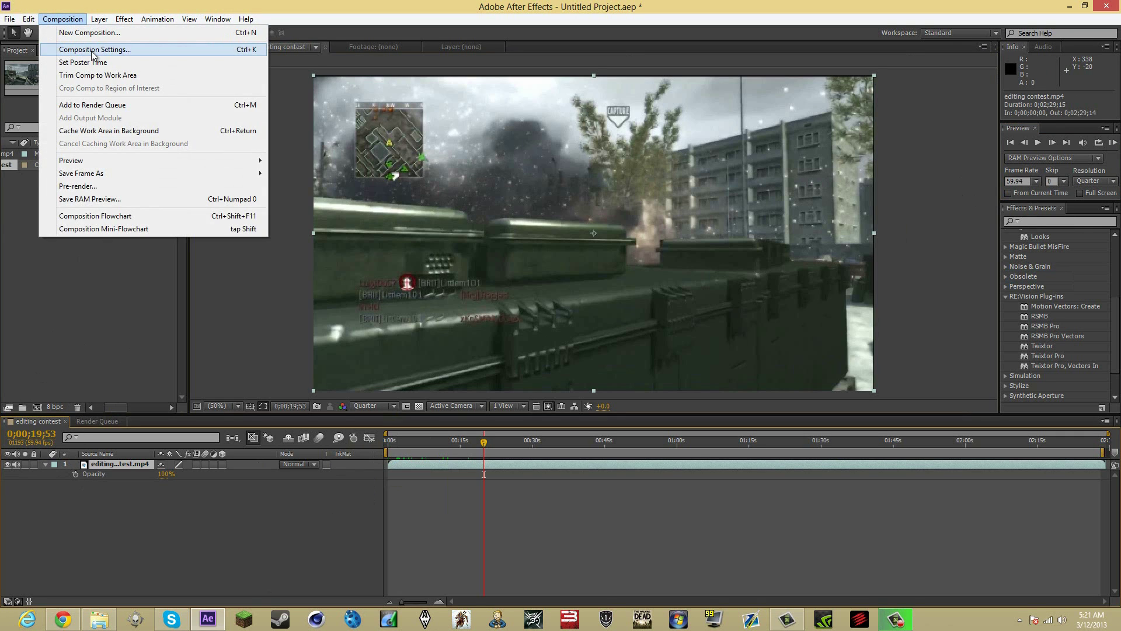
click(94, 50)
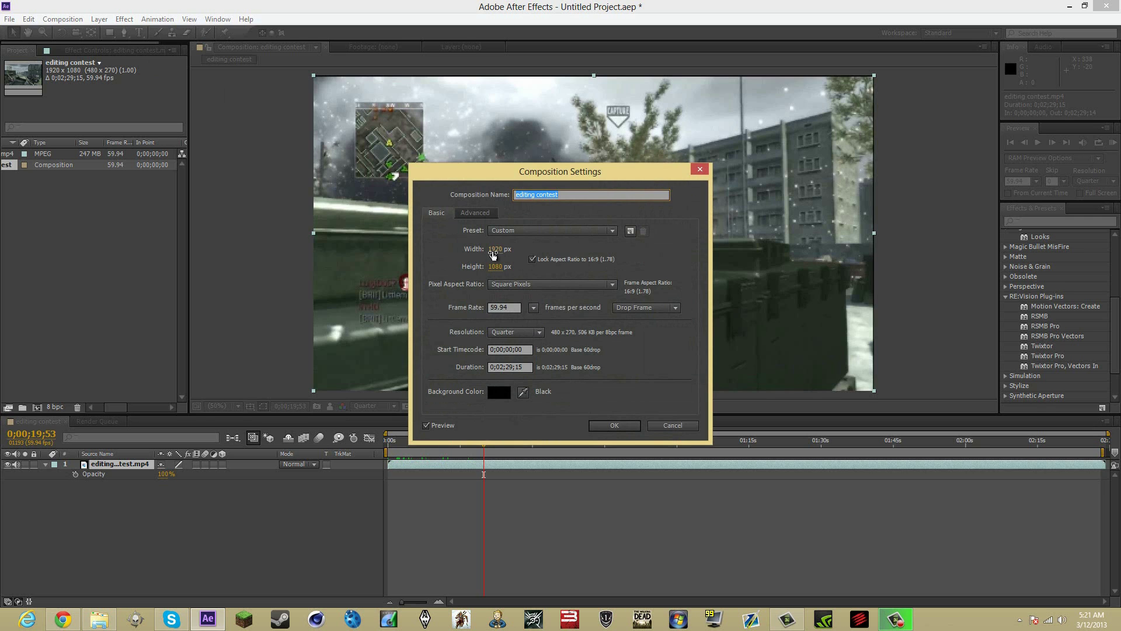
click(611, 426)
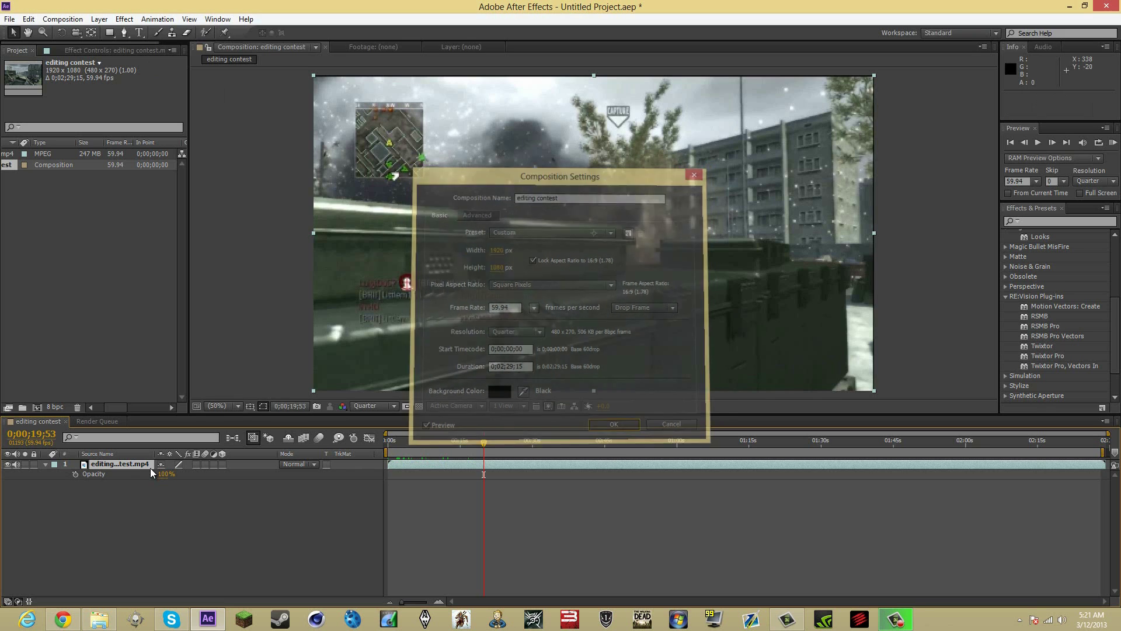
- Reveal the gameplay layer's Scale and raise it from 100% to about 102%, then deselect
key(s)
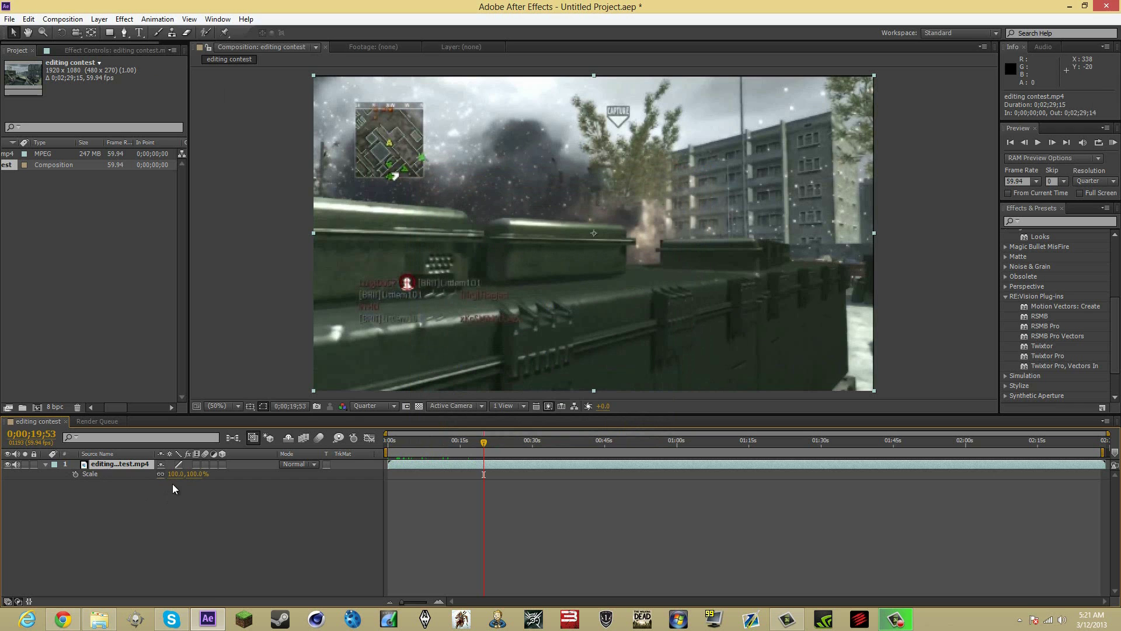
drag(192, 474, 196, 473)
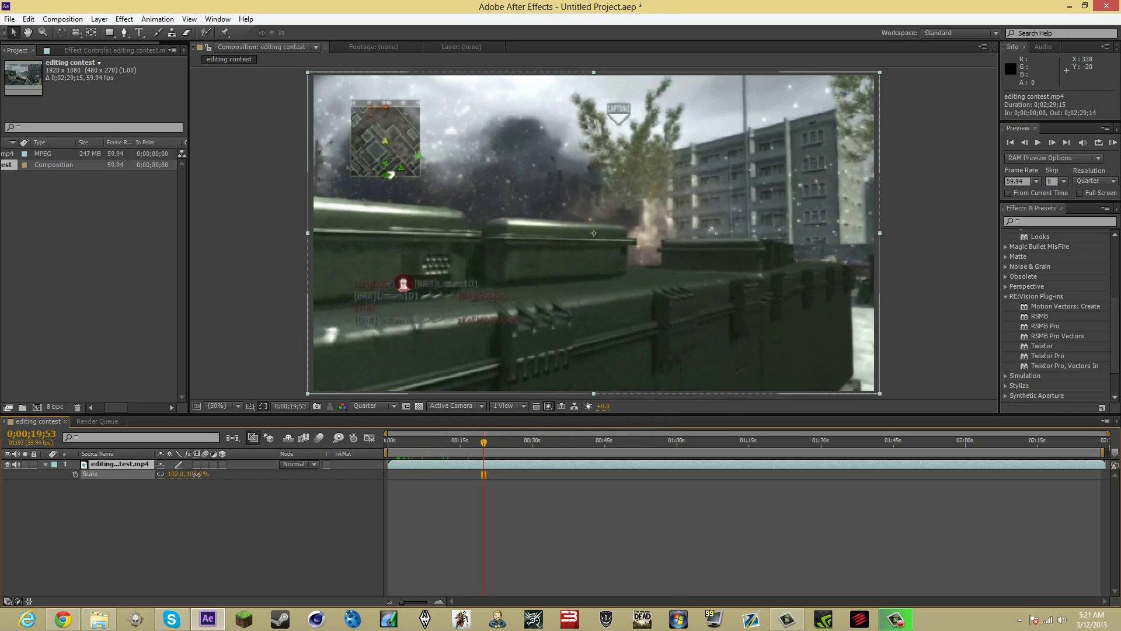
click(200, 541)
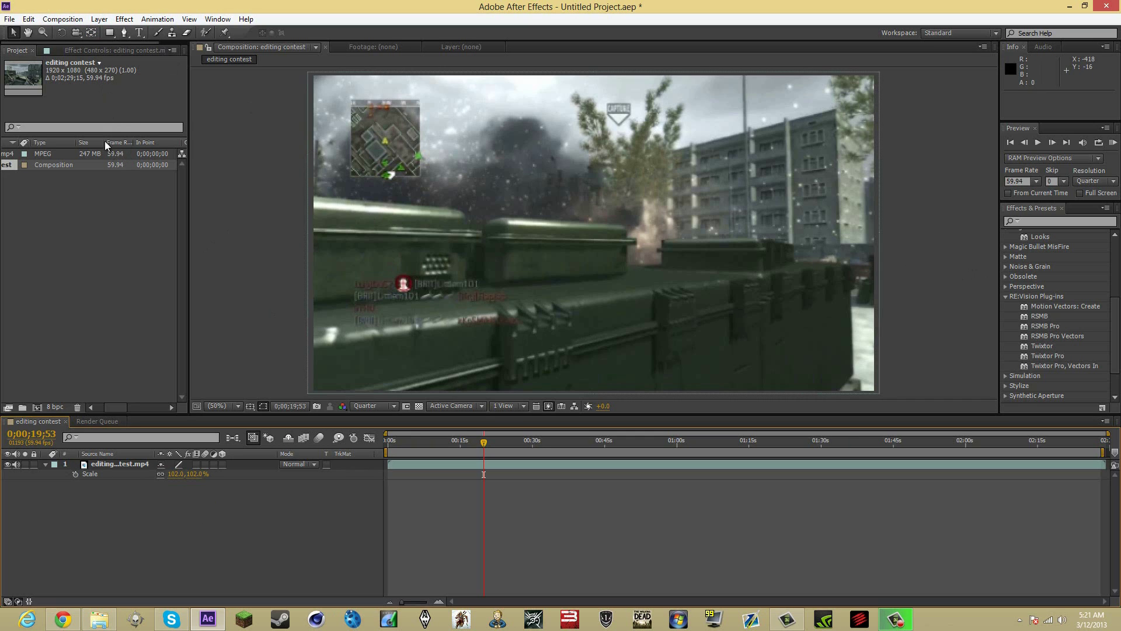
click(28, 19)
mouse_move(126, 301)
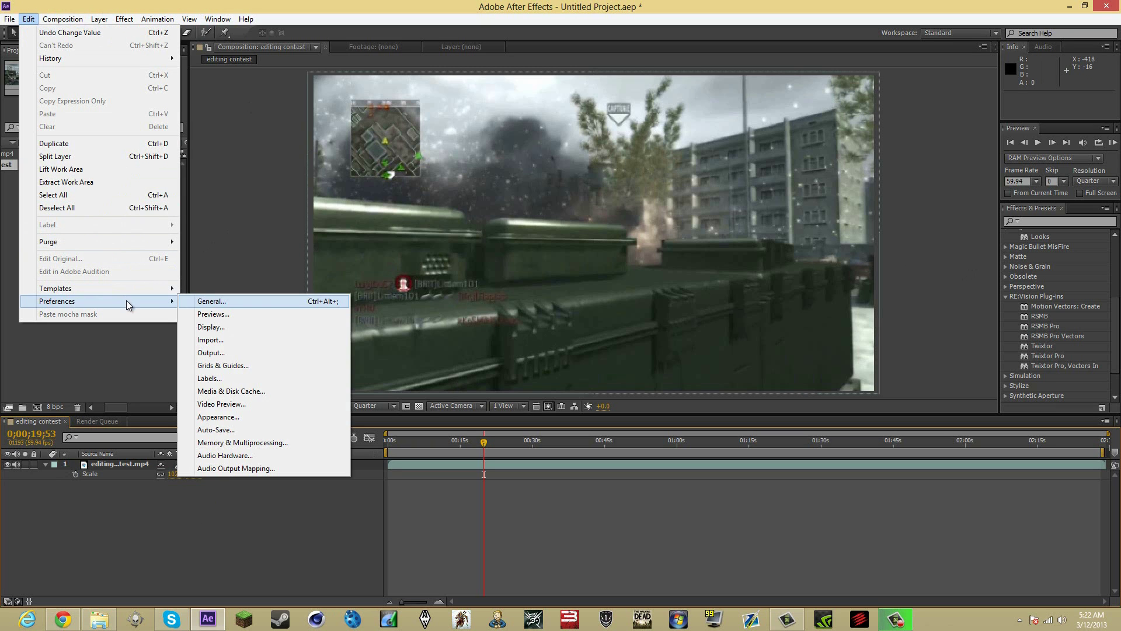
click(202, 301)
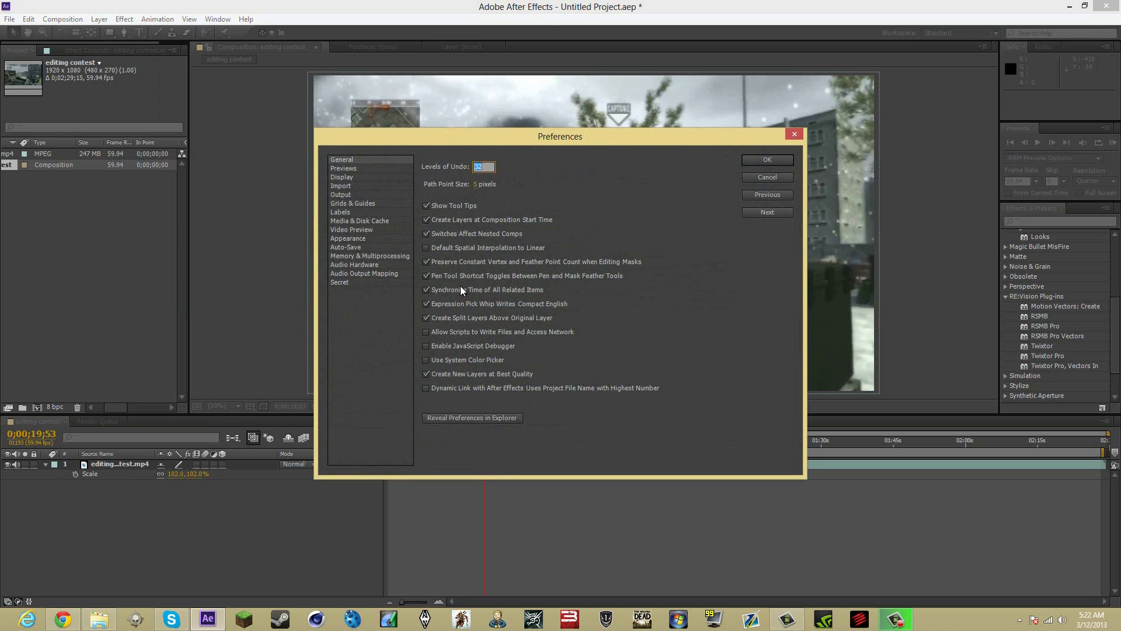
click(340, 283)
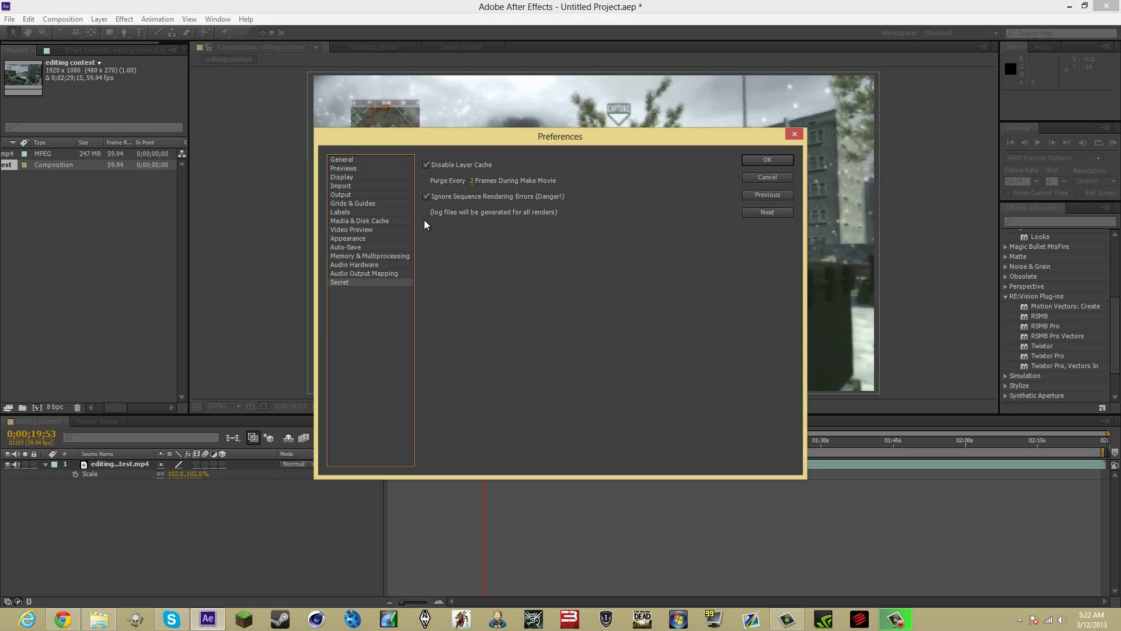
click(472, 181)
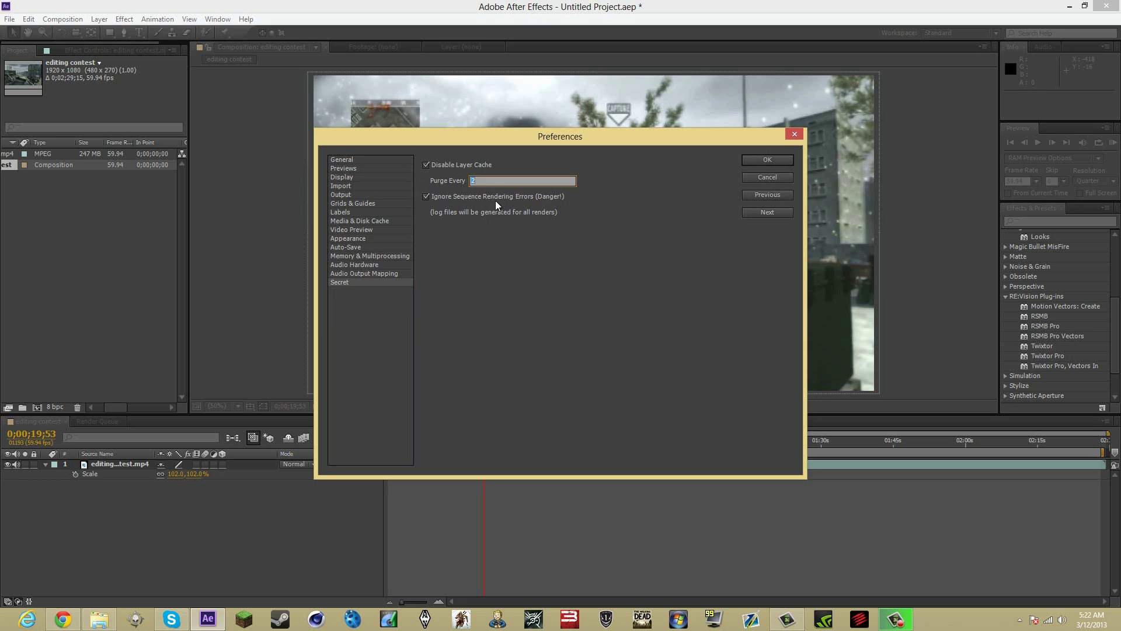
click(757, 163)
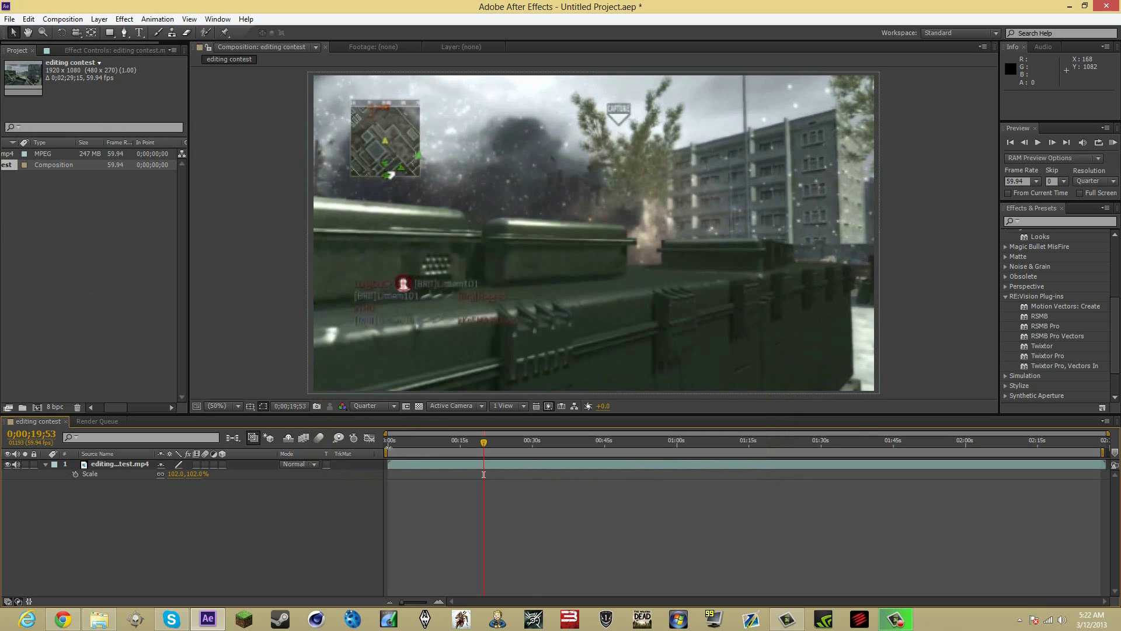
- Trim the work area to about 25–28 seconds and add the editing contest comp to the Render Queue
drag(386, 452, 508, 452)
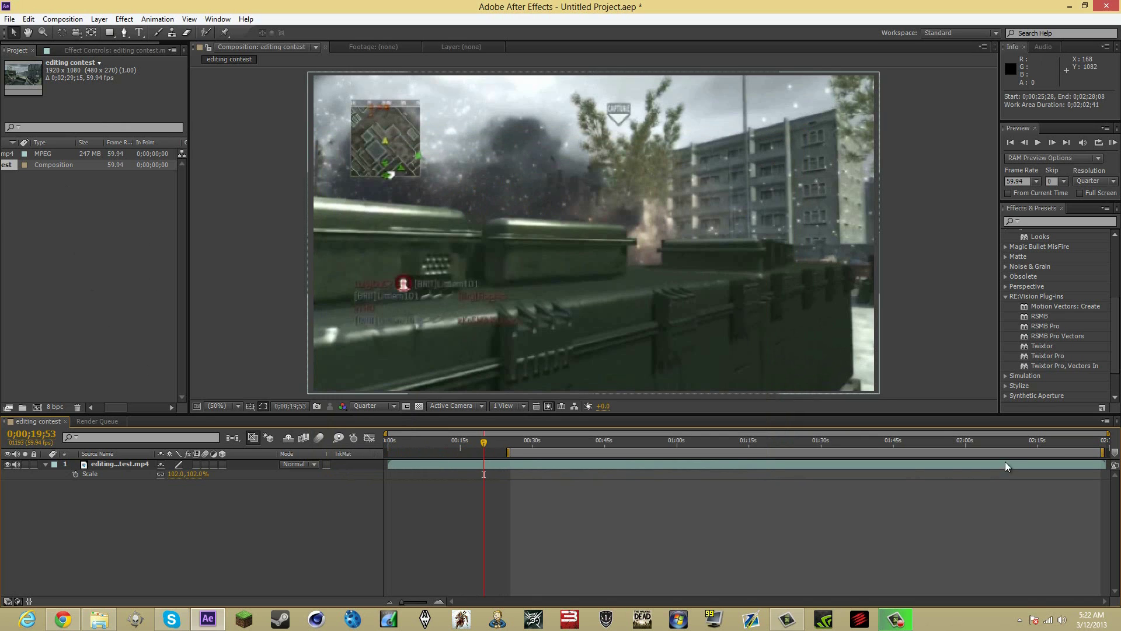
drag(1105, 453, 519, 452)
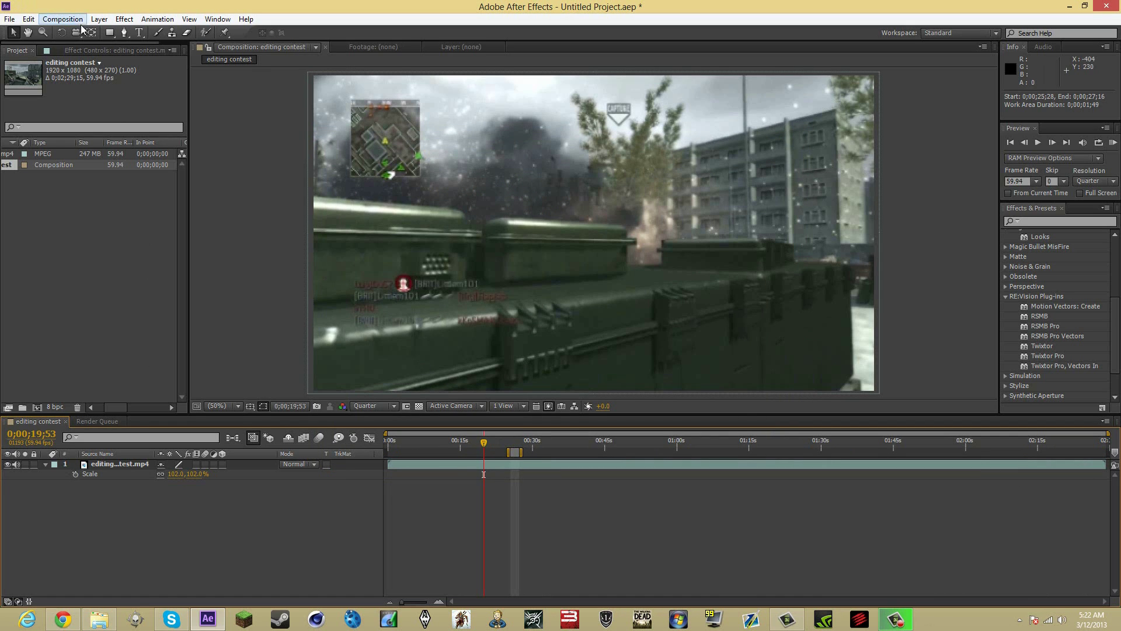
click(62, 19)
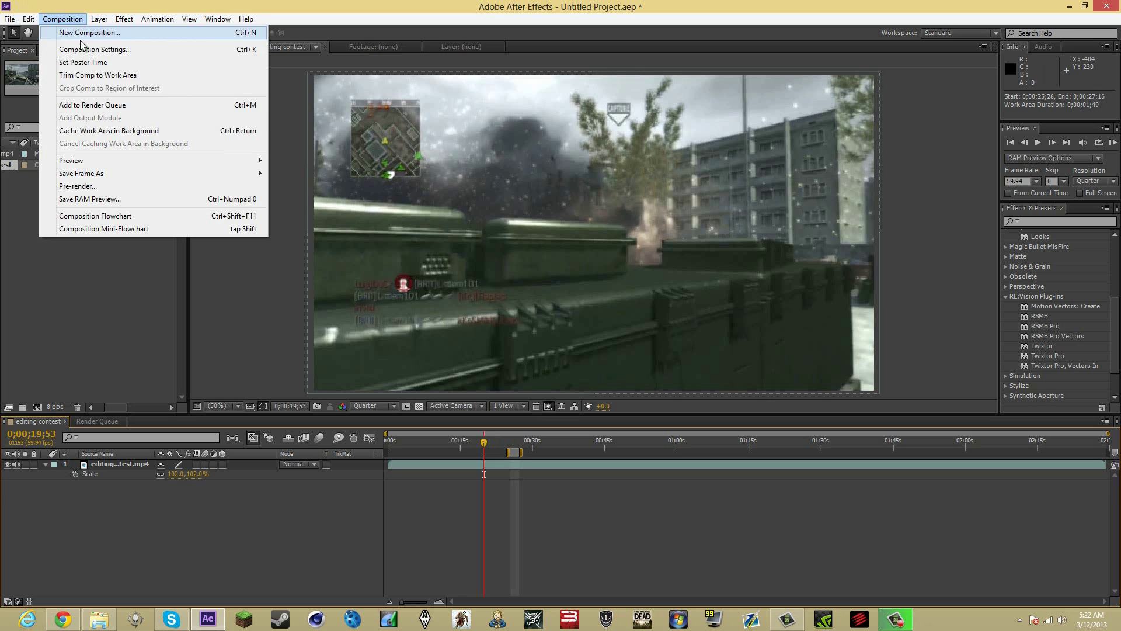
click(130, 105)
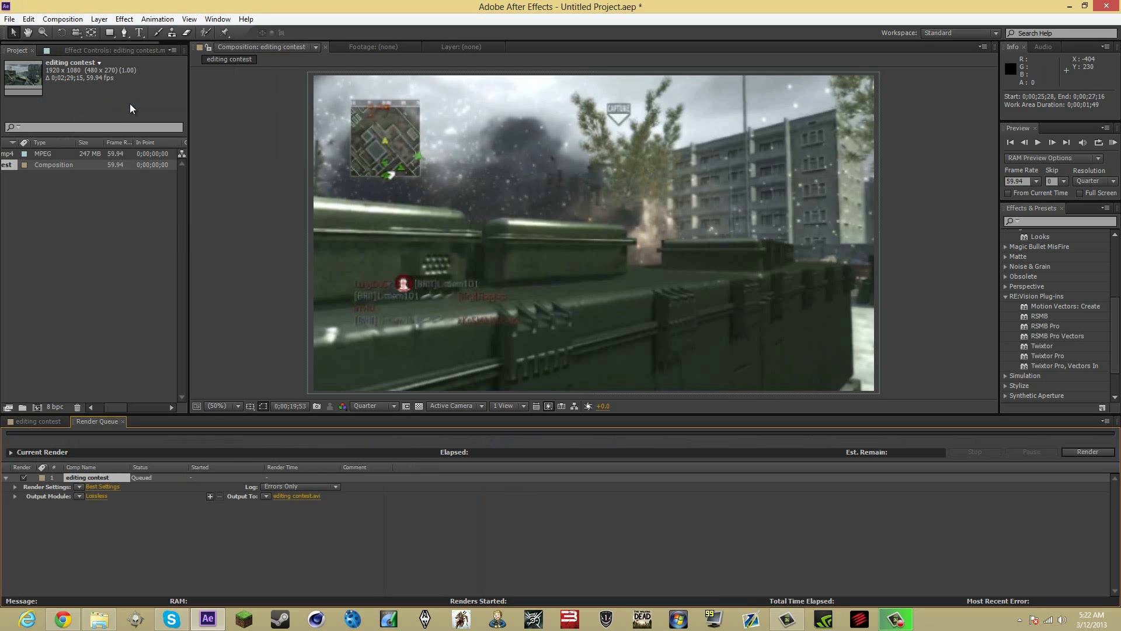
- Give the queued render custom settings with a 29.97 fps frame rate
click(96, 488)
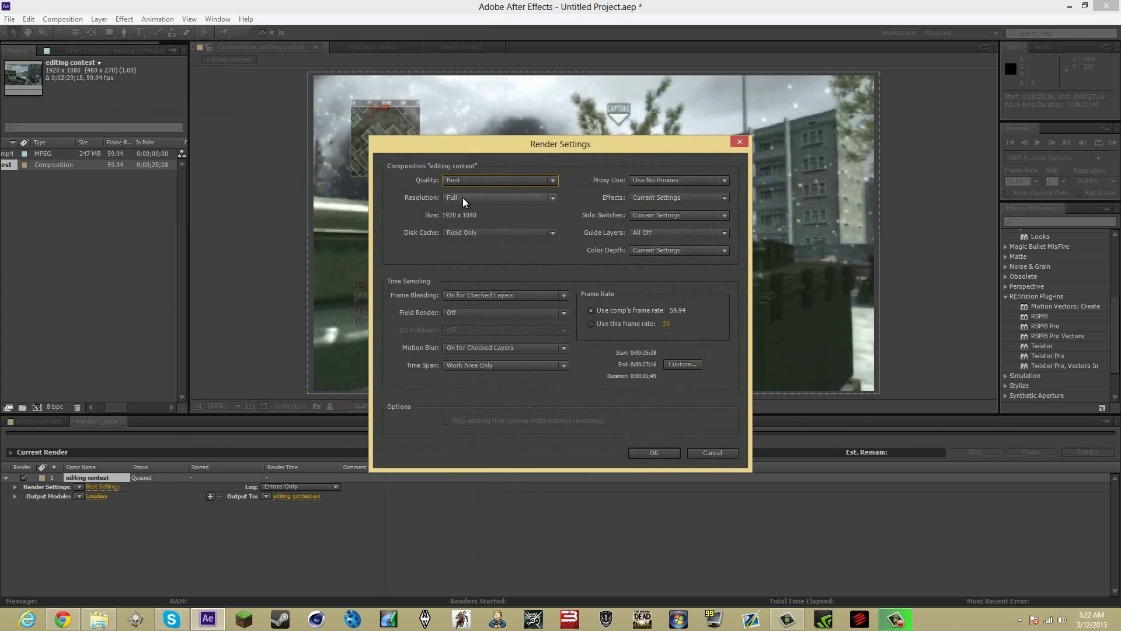
click(590, 325)
text(2)
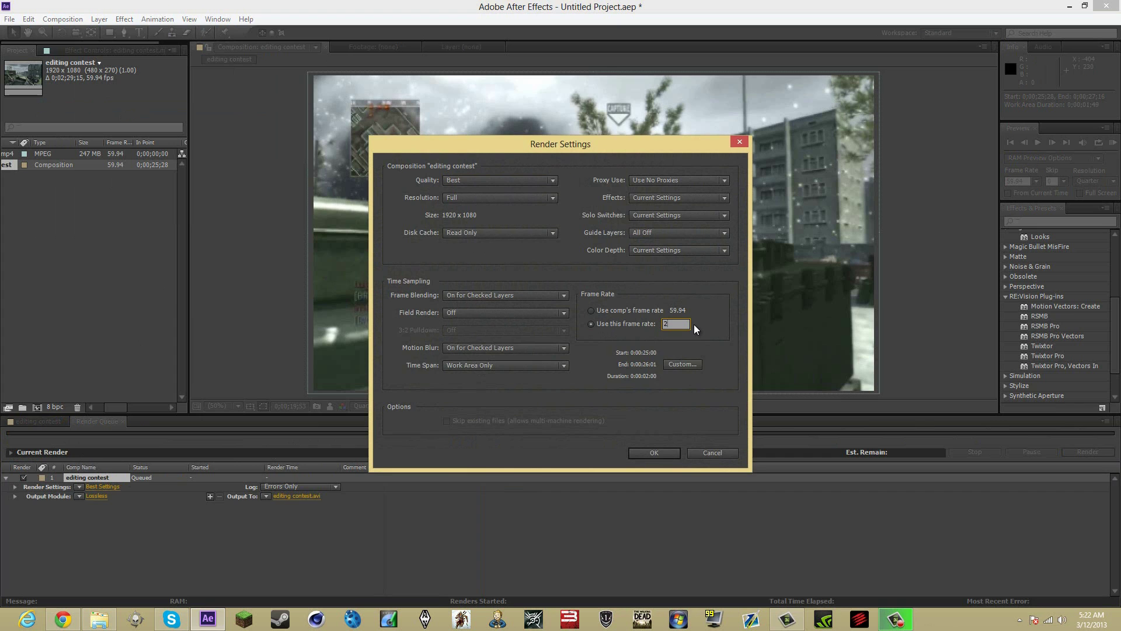
text(9.97)
key(Return)
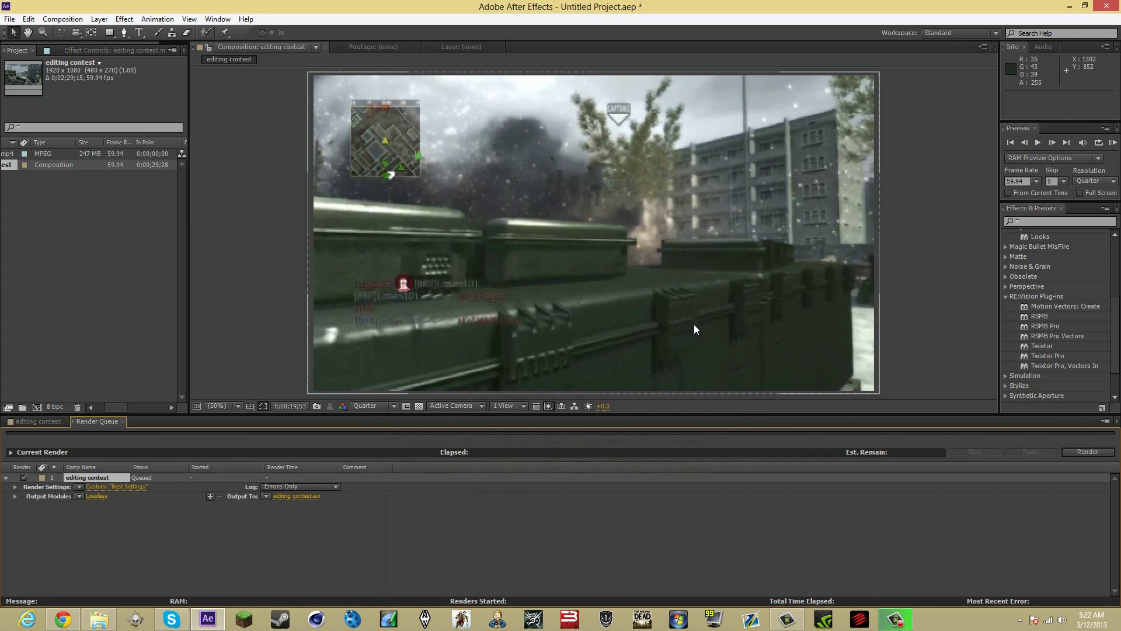
click(137, 485)
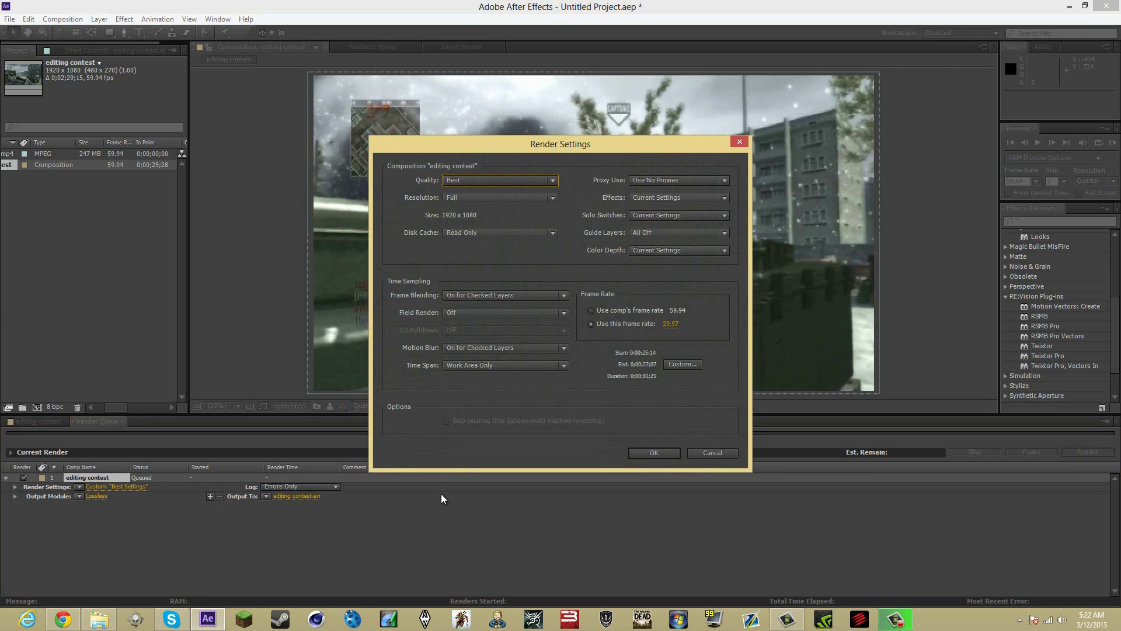
click(653, 452)
- Set the output module format to H.264
click(93, 495)
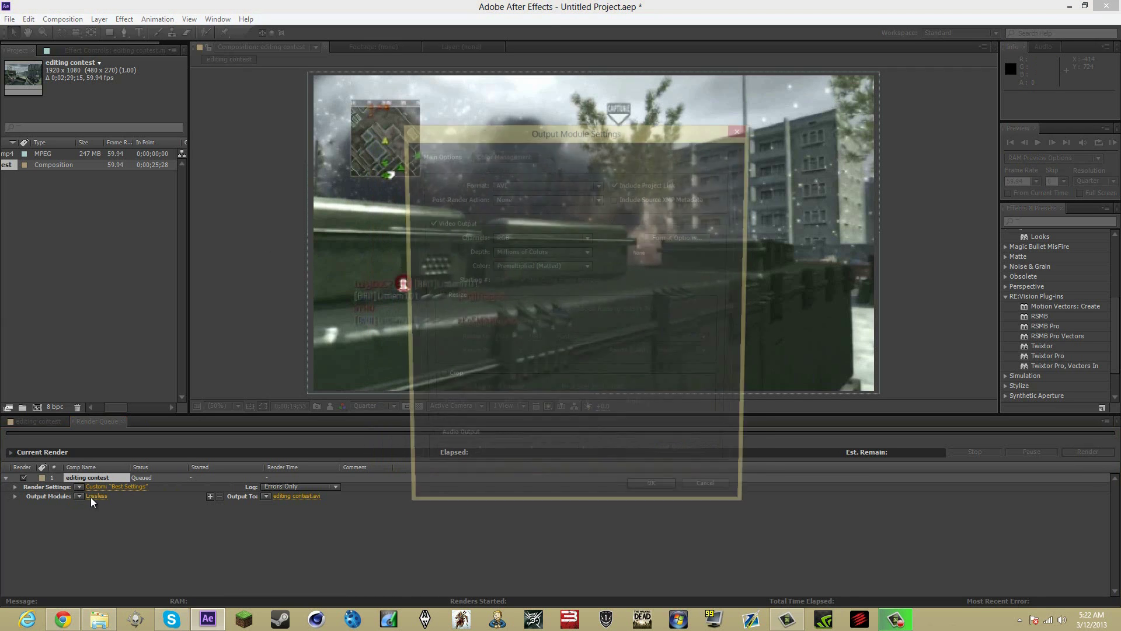
click(535, 184)
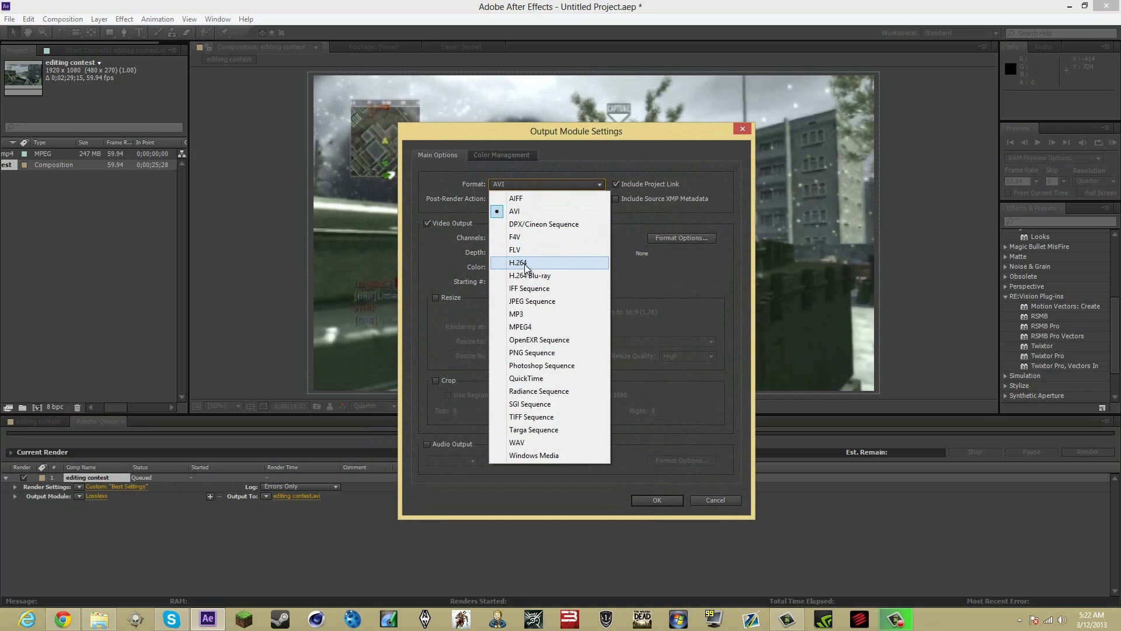
click(529, 264)
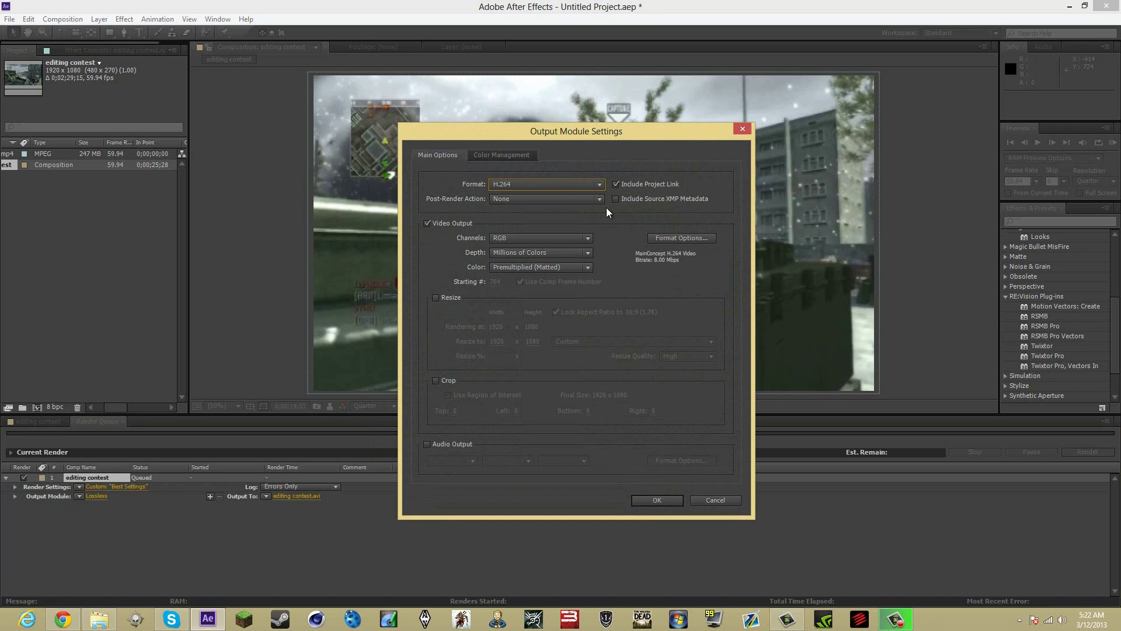
- Configure H.264 with High profile, level 5.1 and VBR 1 pass, then toggle audio output
click(660, 236)
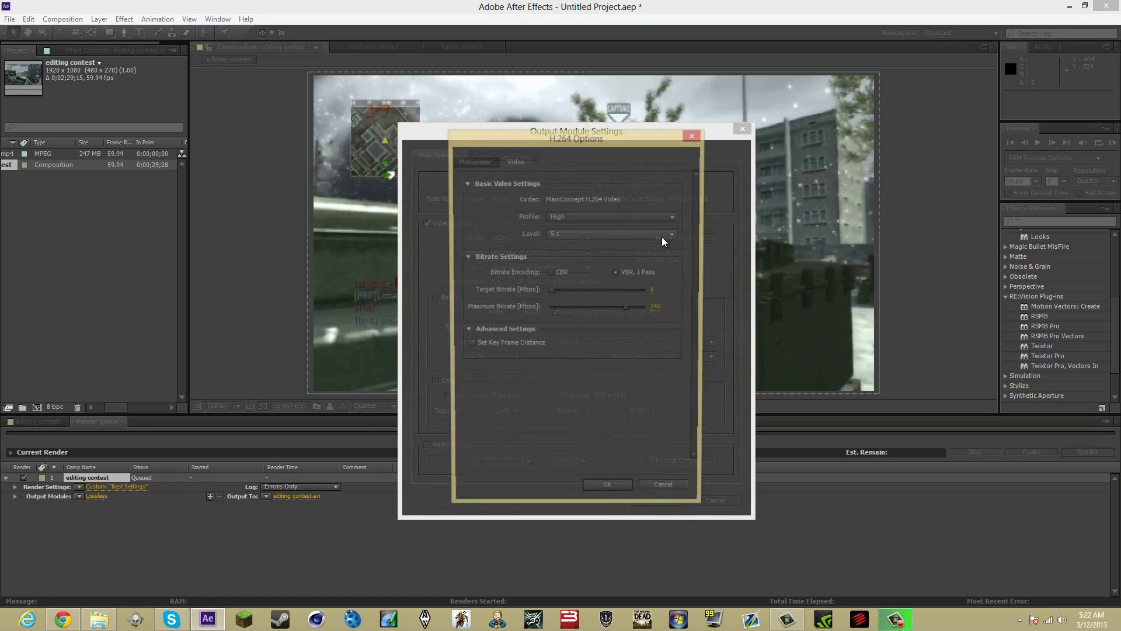
click(610, 219)
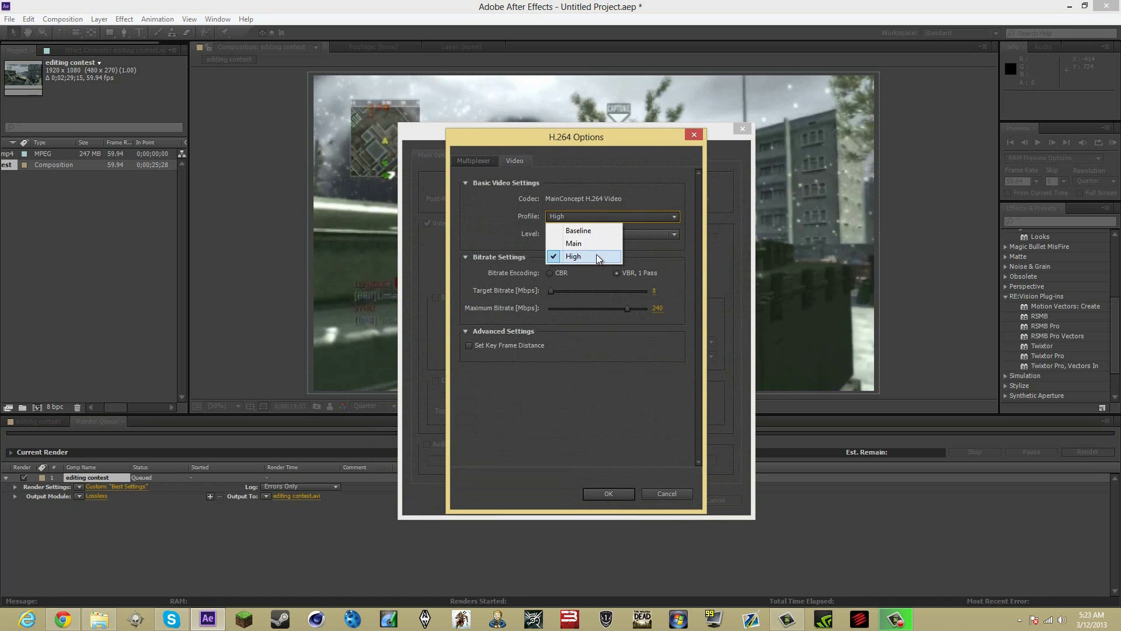
click(596, 257)
click(597, 235)
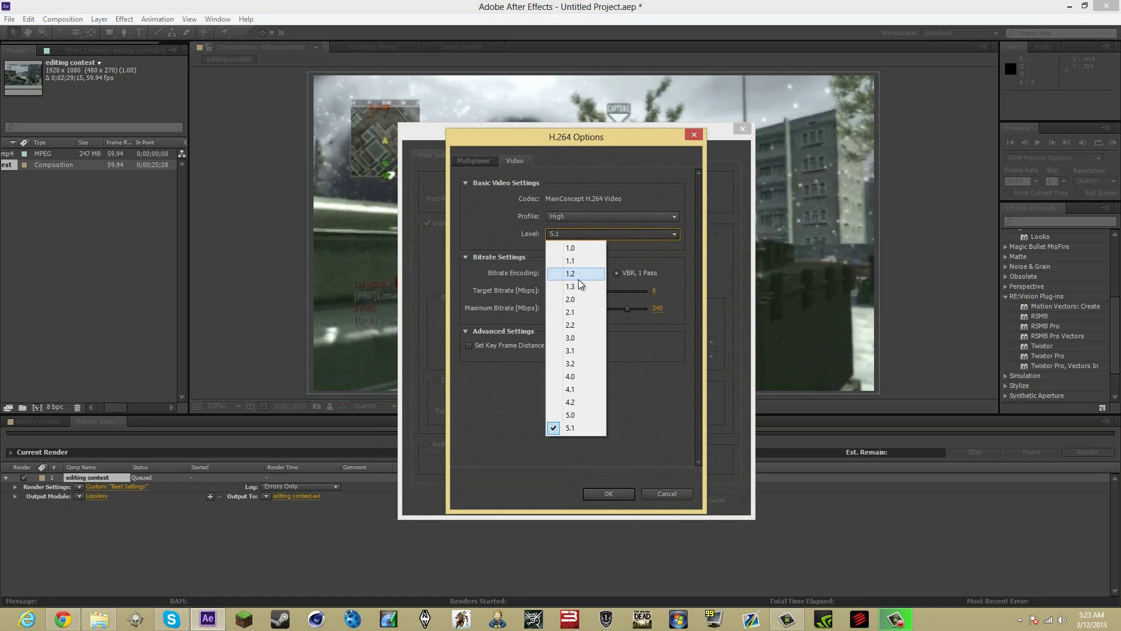
click(577, 428)
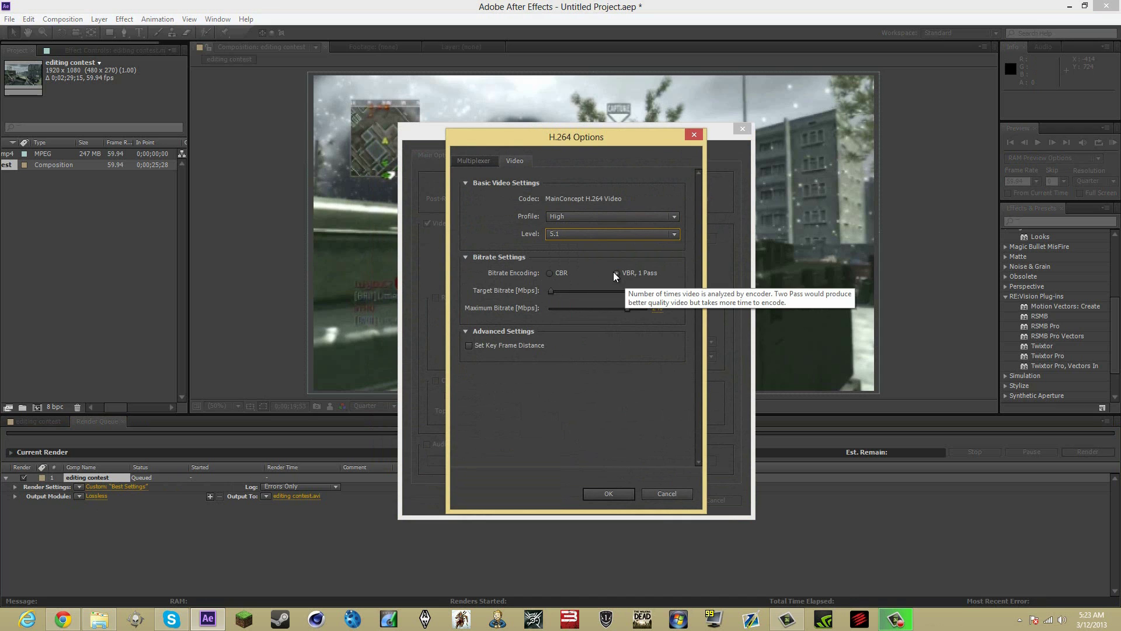
click(640, 272)
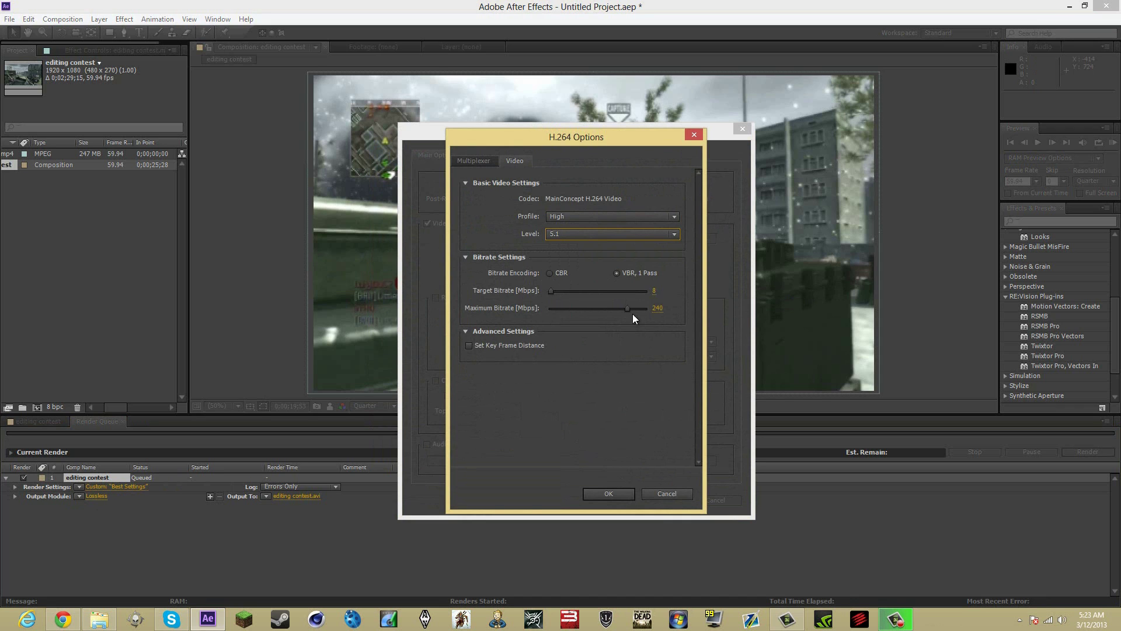
click(602, 497)
click(426, 444)
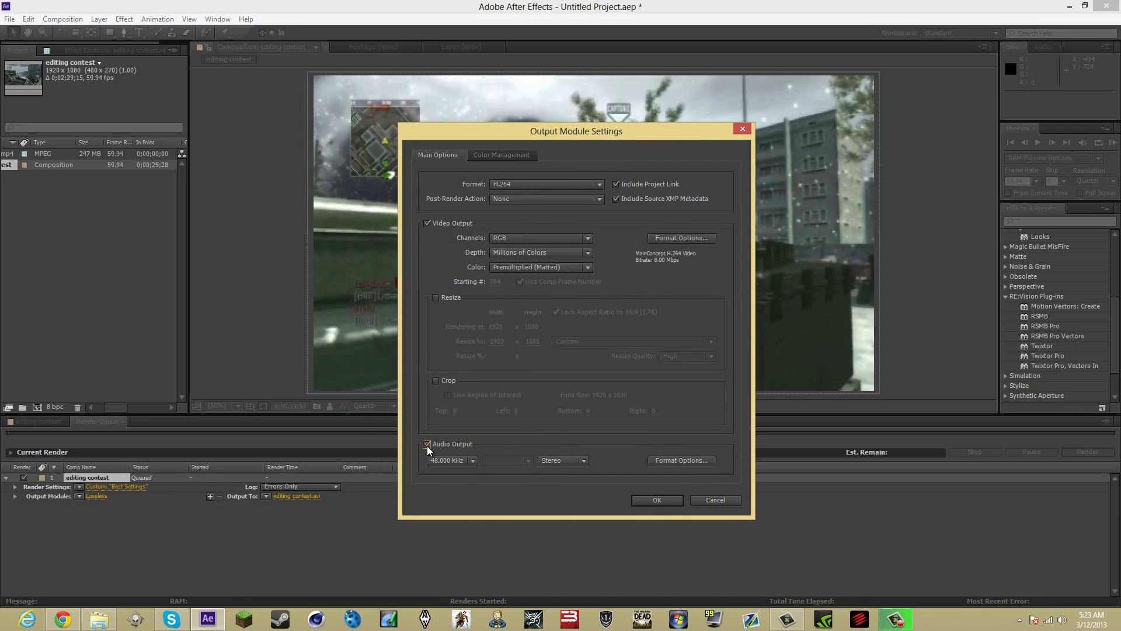
click(427, 444)
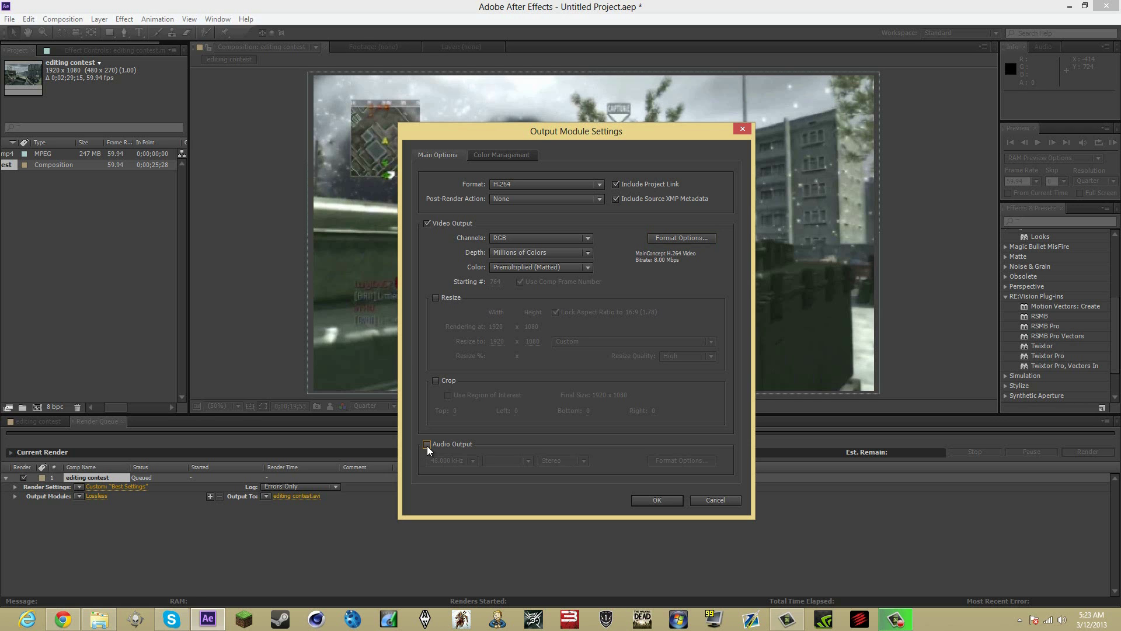
click(427, 445)
- Save the rendered movie as Tut.mp4 on the Desktop
click(658, 500)
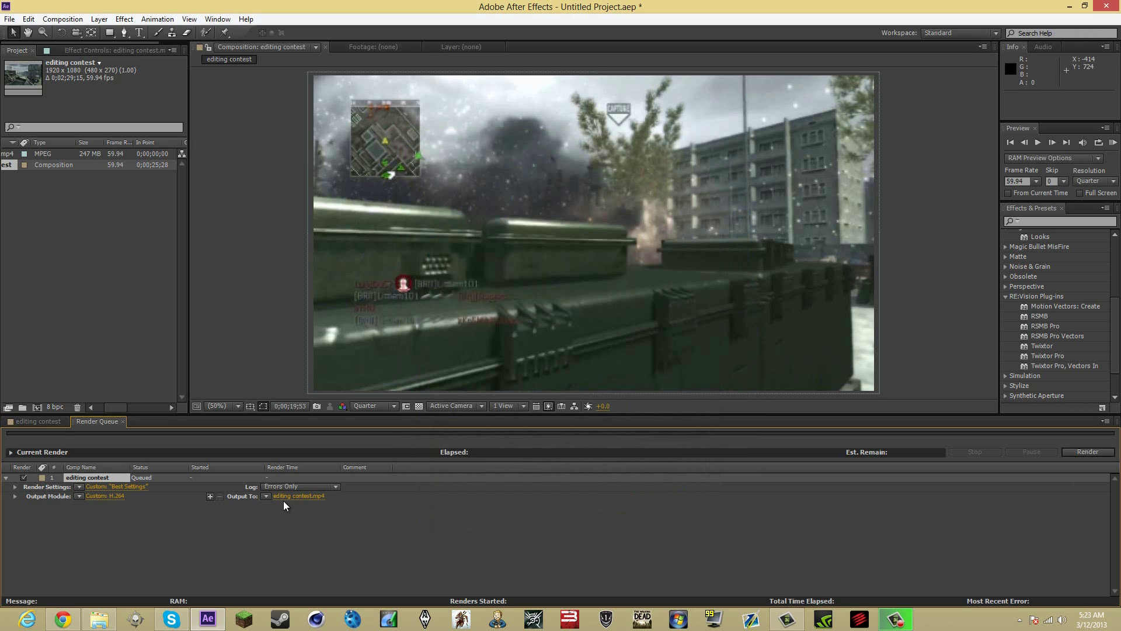
click(298, 495)
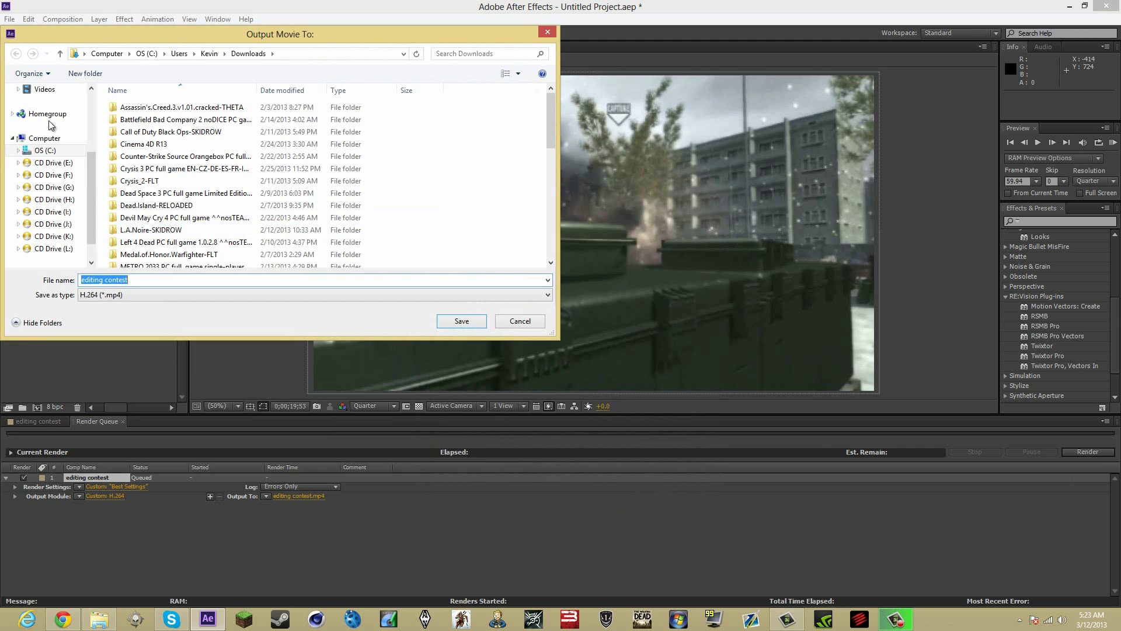
drag(91, 209, 99, 152)
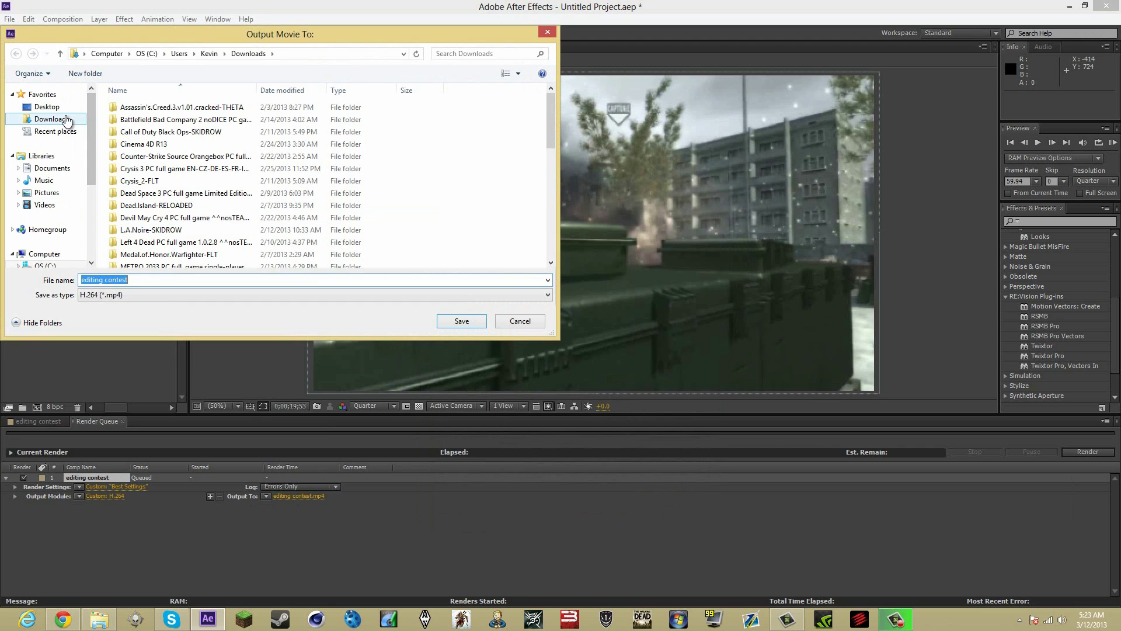
click(67, 119)
click(61, 107)
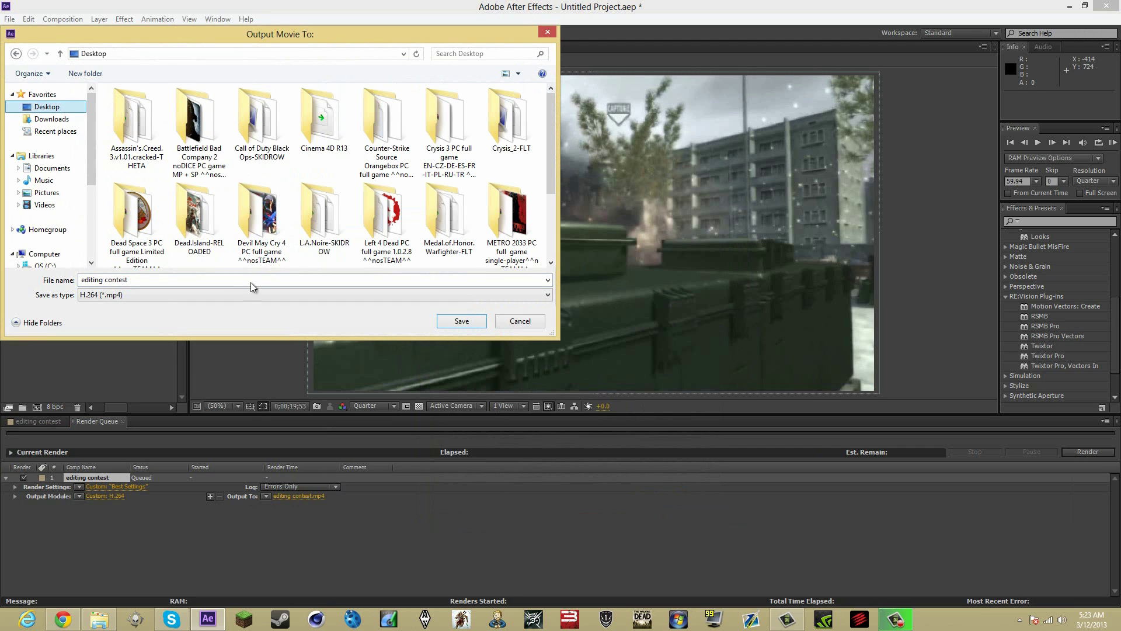
click(227, 282)
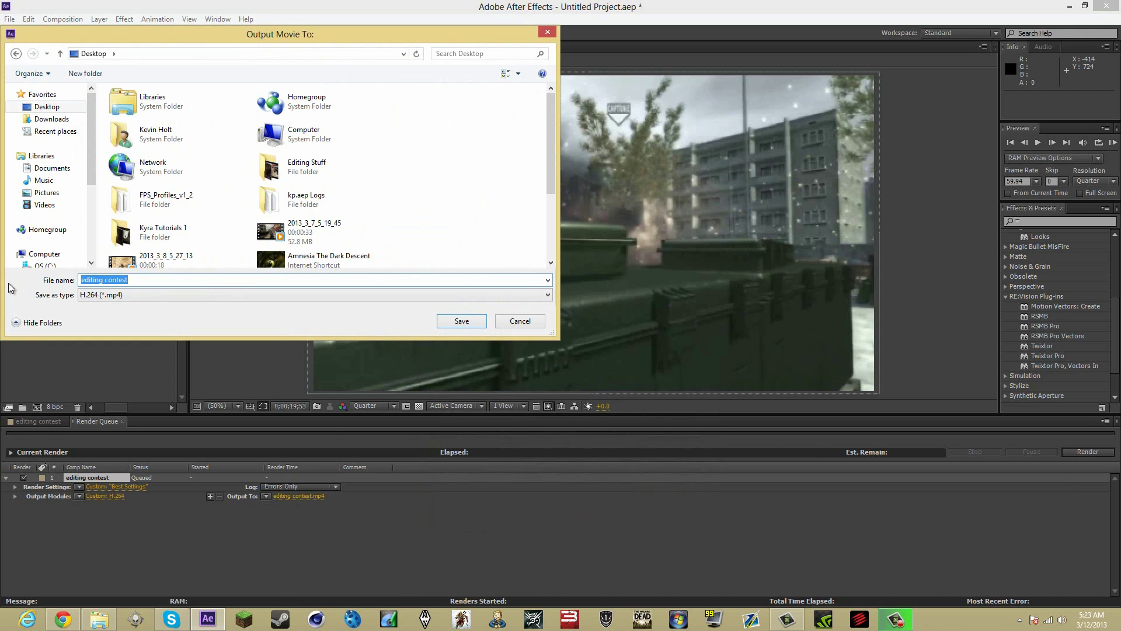
text(Tut)
key(Return)
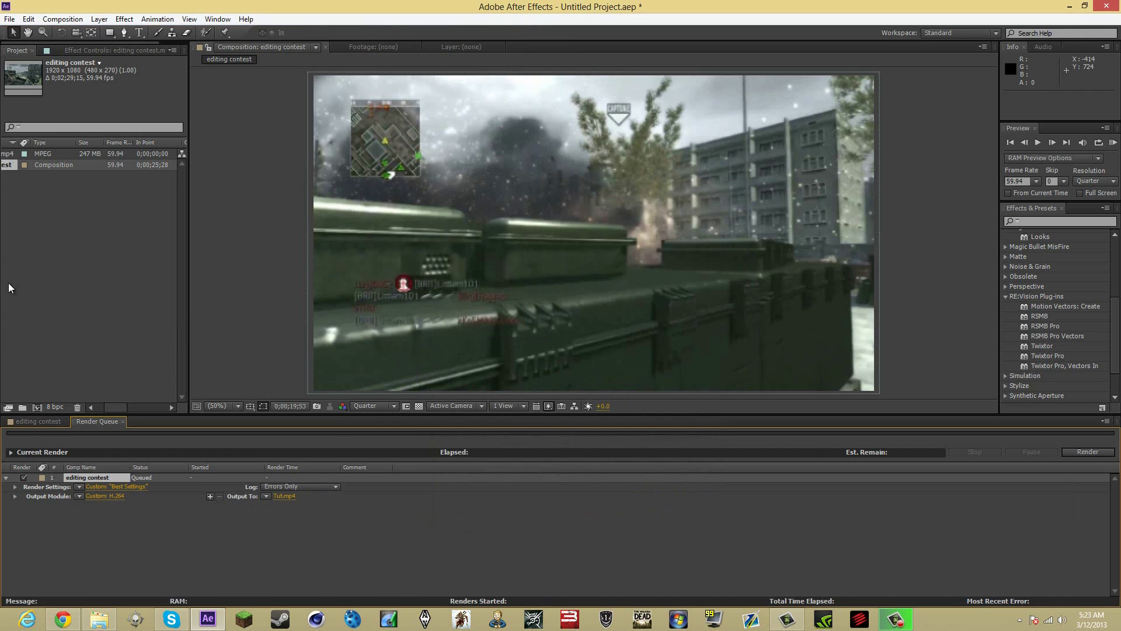
- Start rendering the queued editing contest composition to Tut.mp4
click(1080, 452)
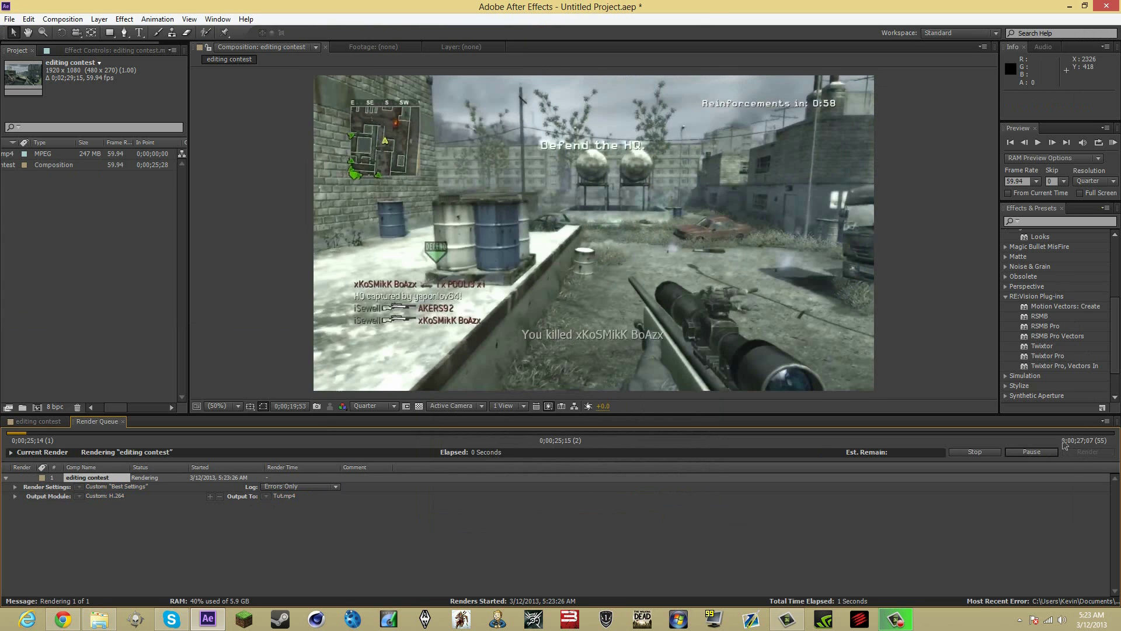